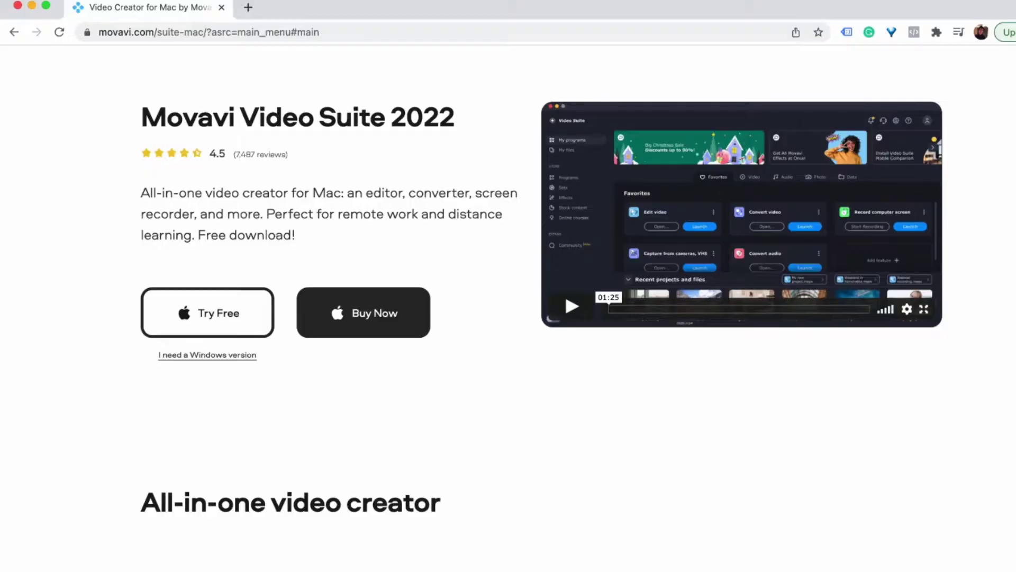
# Scroll the Video Suite for Mac product page down to its feature sections.
pyautogui.scroll(-10, 508, 307)
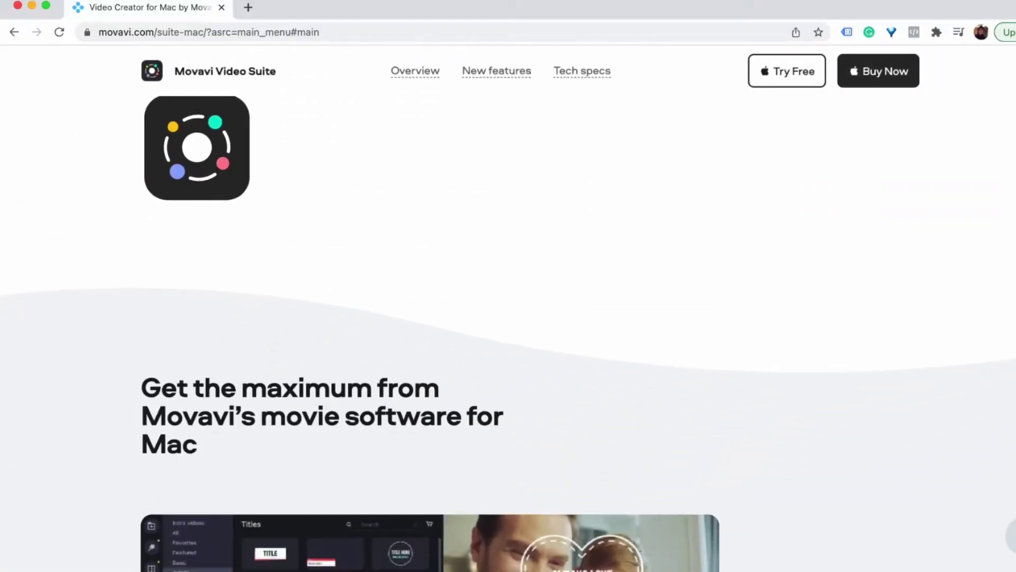
pyautogui.scroll(-5, 508, 307)
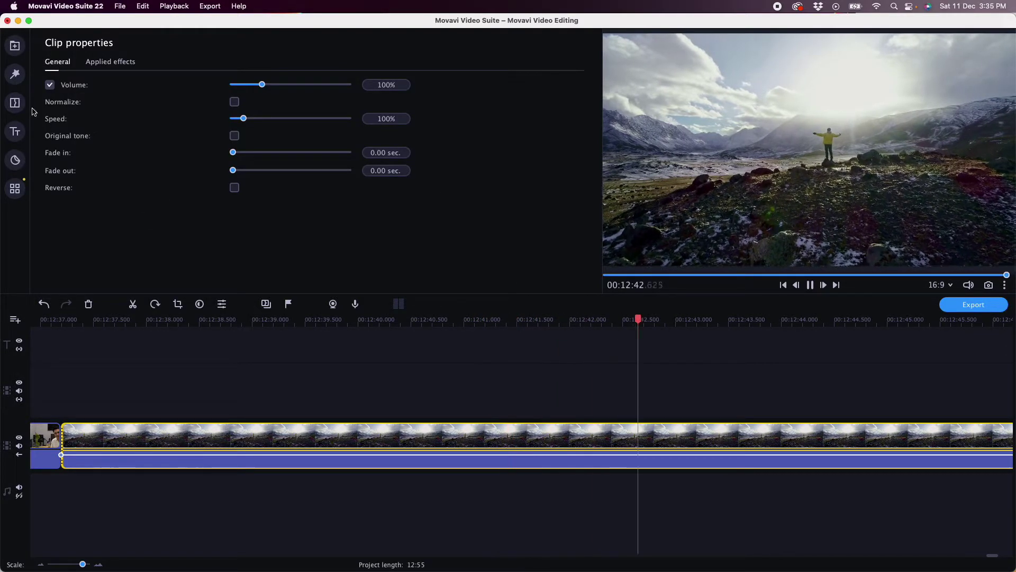
# Stop playback and look through the Transitions, Titles, Stickers and extra tools collections.
pyautogui.press('space')
pyautogui.click(15, 103)
pyautogui.click(15, 133)
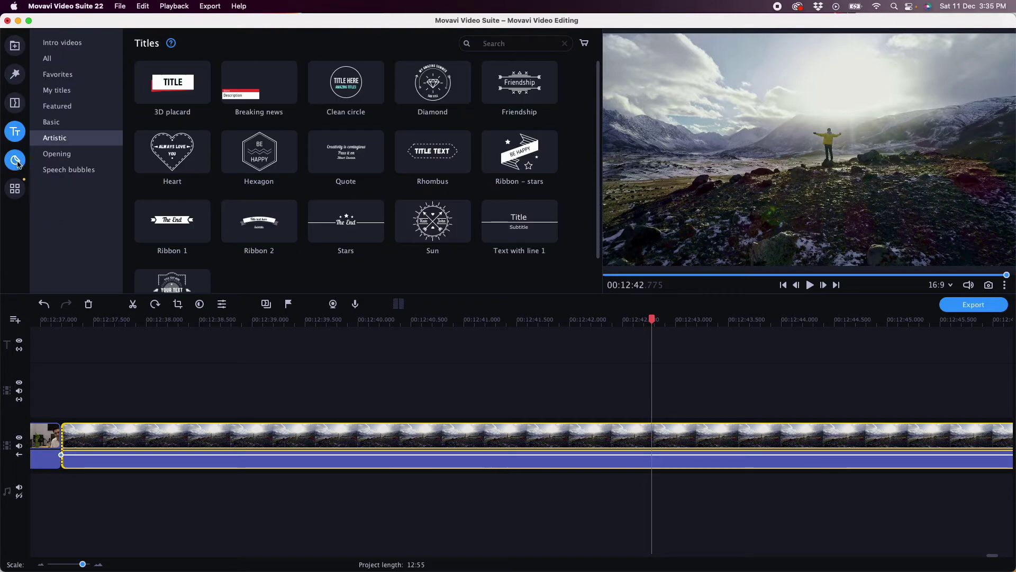
pyautogui.click(16, 161)
pyautogui.click(15, 188)
# Apply the Paper planes filter to the mountain clip and play it back to preview.
pyautogui.click(16, 75)
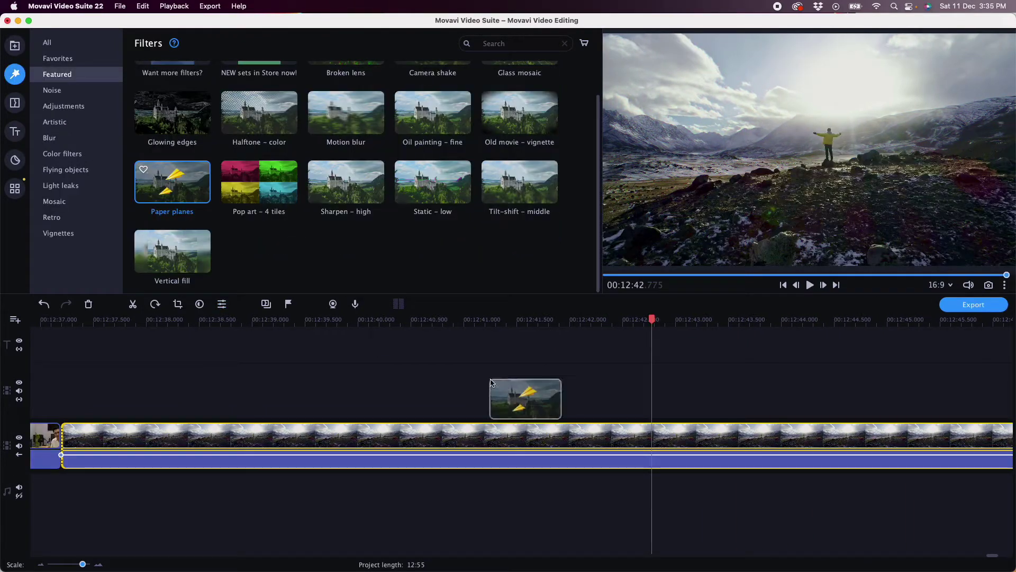
pyautogui.moveTo(492, 379); pyautogui.dragTo(532, 426)
pyautogui.press('space')
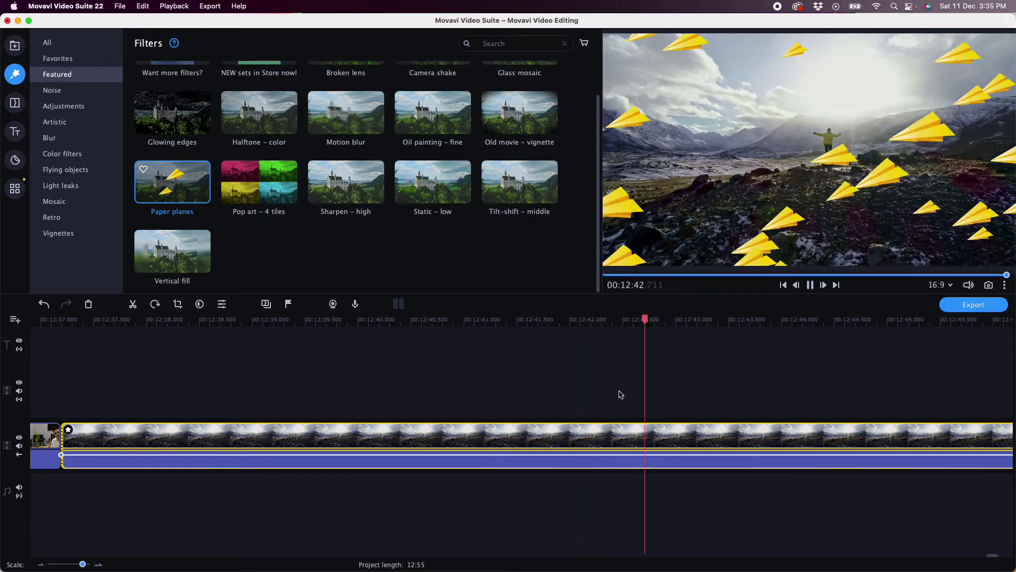
pyautogui.press('space')
pyautogui.scroll(1, 368, 184)
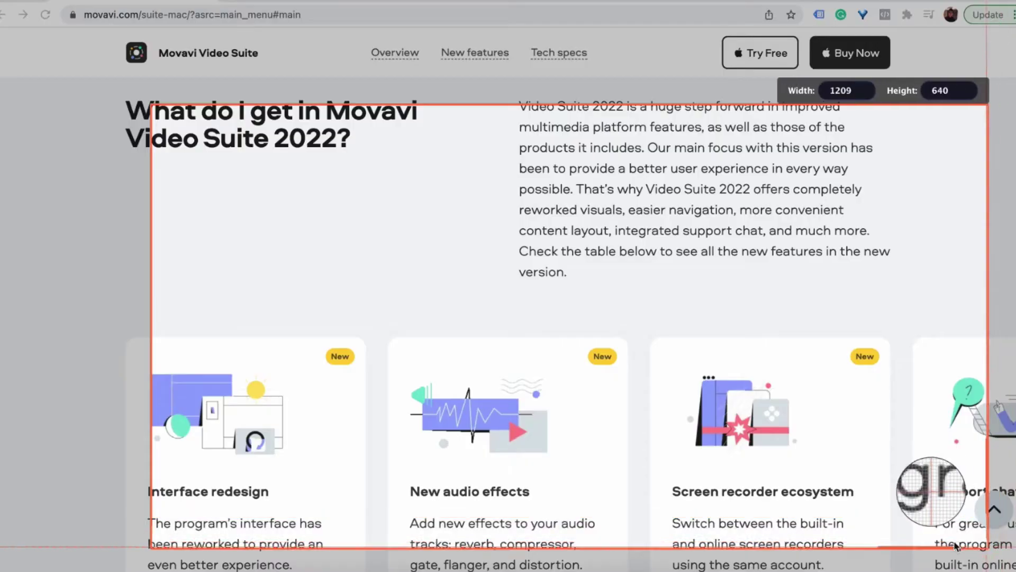
pyautogui.moveTo(987, 537); pyautogui.dragTo(912, 540)
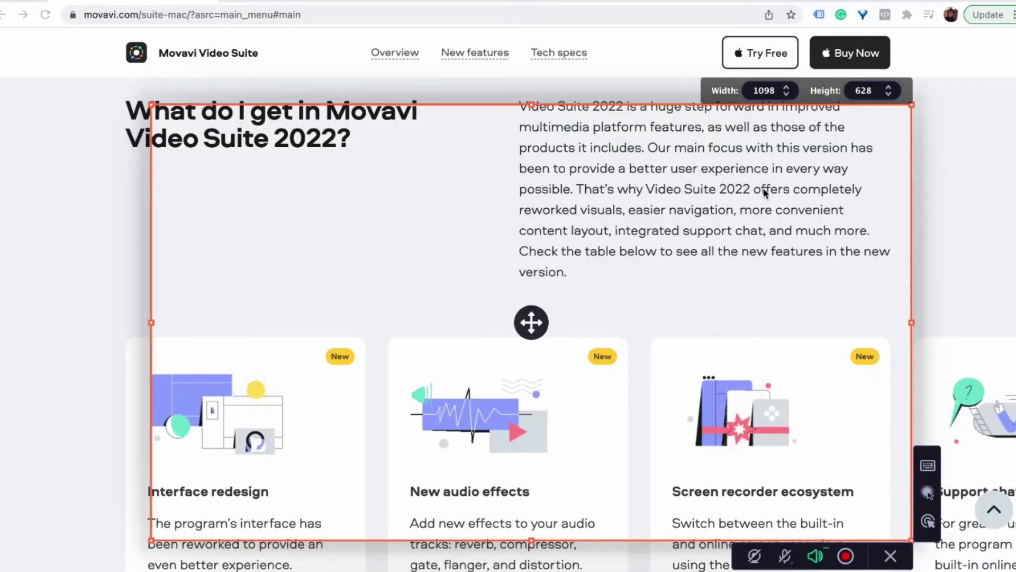
# Start recording the framed 'what Video Suite 2022 includes' section of the page.
pyautogui.click(849, 560)
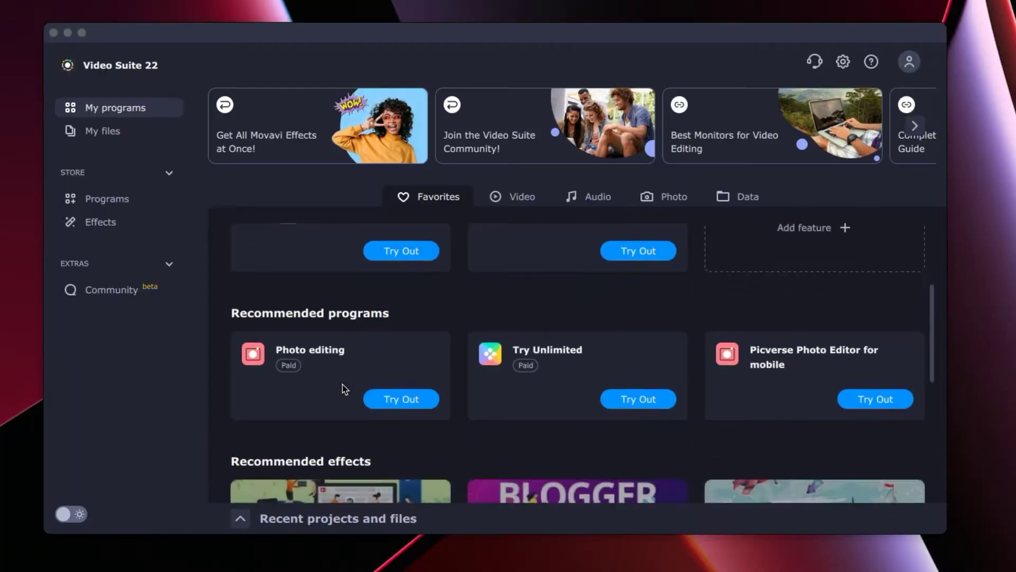
# View the Vlogger Essentials bundle under Recommended effects, then start a New Project in Edit video.
pyautogui.scroll(1, 344, 389)
pyautogui.scroll(-3, 344, 389)
pyautogui.scroll(1, 345, 389)
pyautogui.scroll(-3, 344, 389)
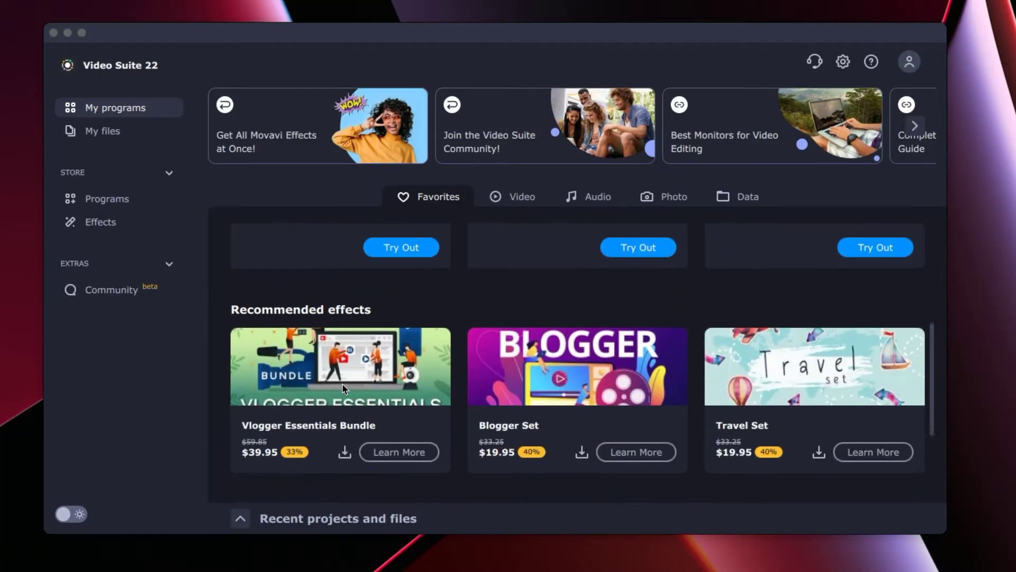
pyautogui.scroll(-1, 344, 389)
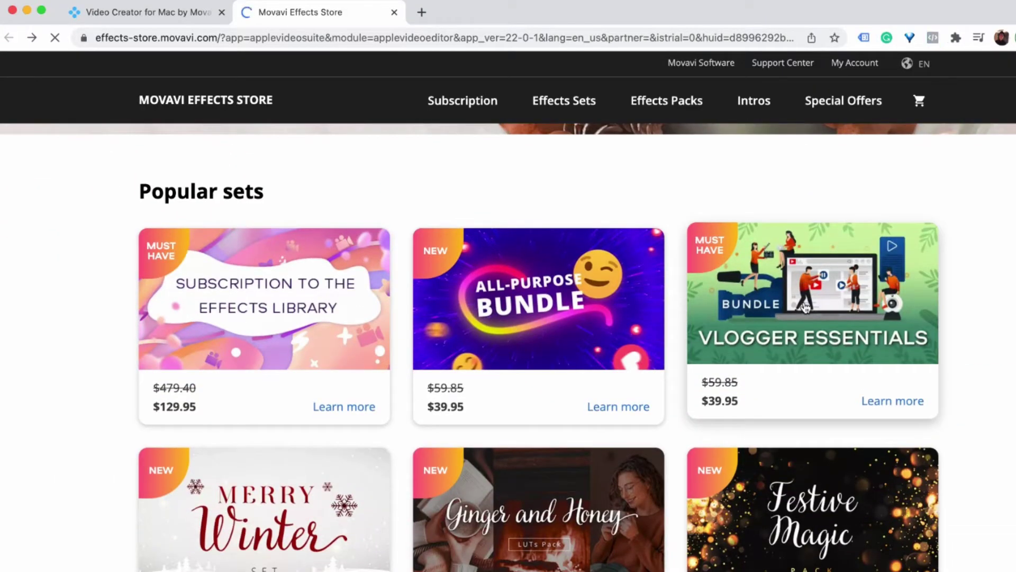
pyautogui.click(794, 297)
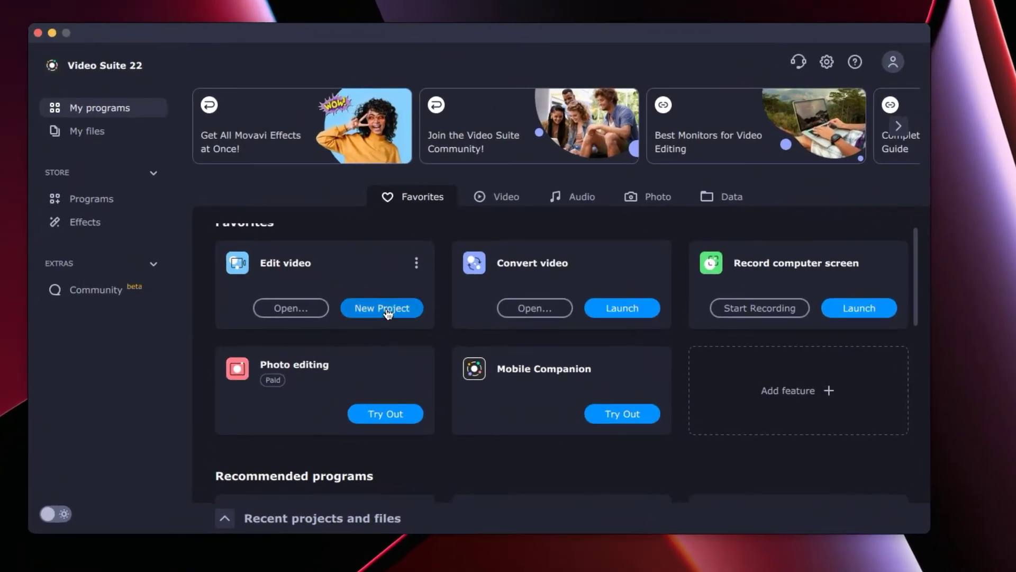
pyautogui.click(382, 308)
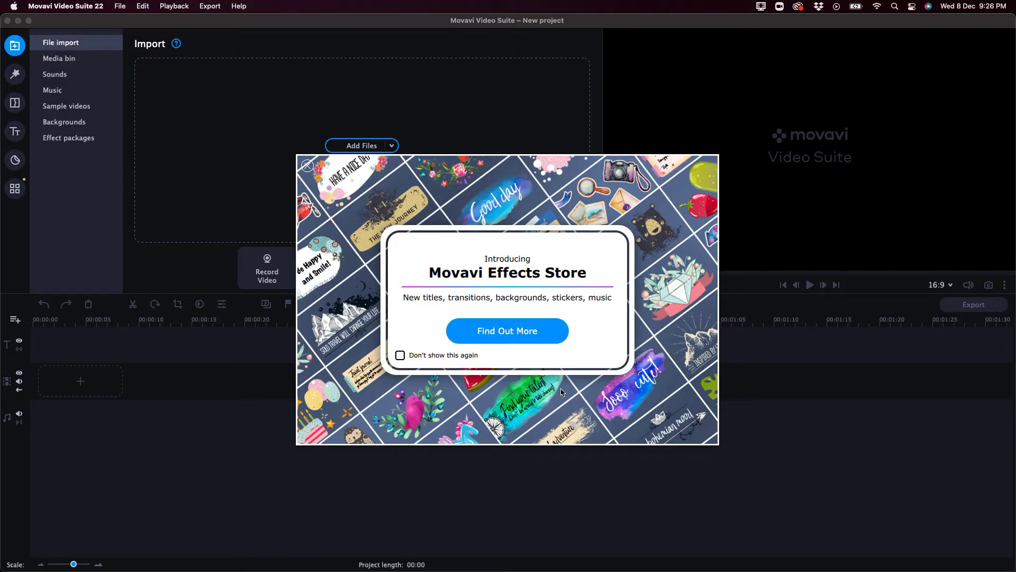
# Dismiss the Effects Store pop-up, glance at the Filters and Titles tabs, and return to File import.
pyautogui.click(307, 167)
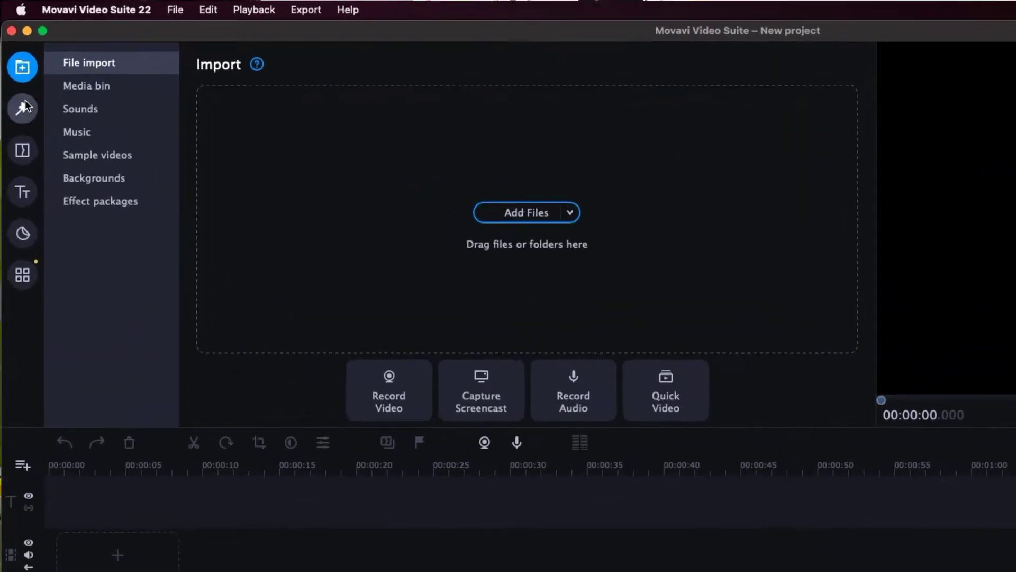
pyautogui.click(15, 74)
pyautogui.click(14, 132)
pyautogui.click(15, 188)
pyautogui.click(22, 67)
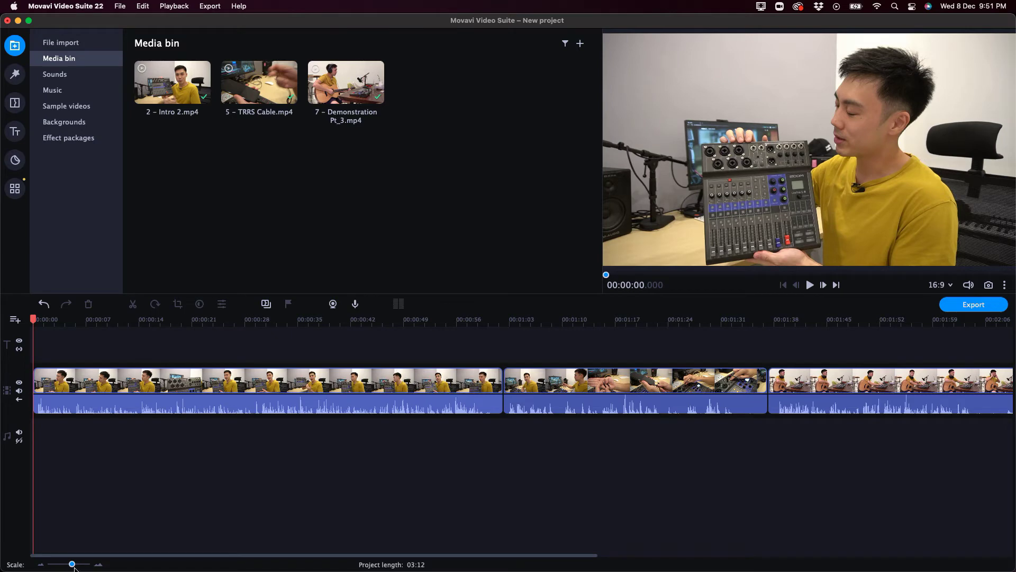
# Fit all clips in the timeline, preview at 1:47 and 2:00, and select Demonstration Pt_3.
pyautogui.moveTo(72, 564); pyautogui.dragTo(69, 564)
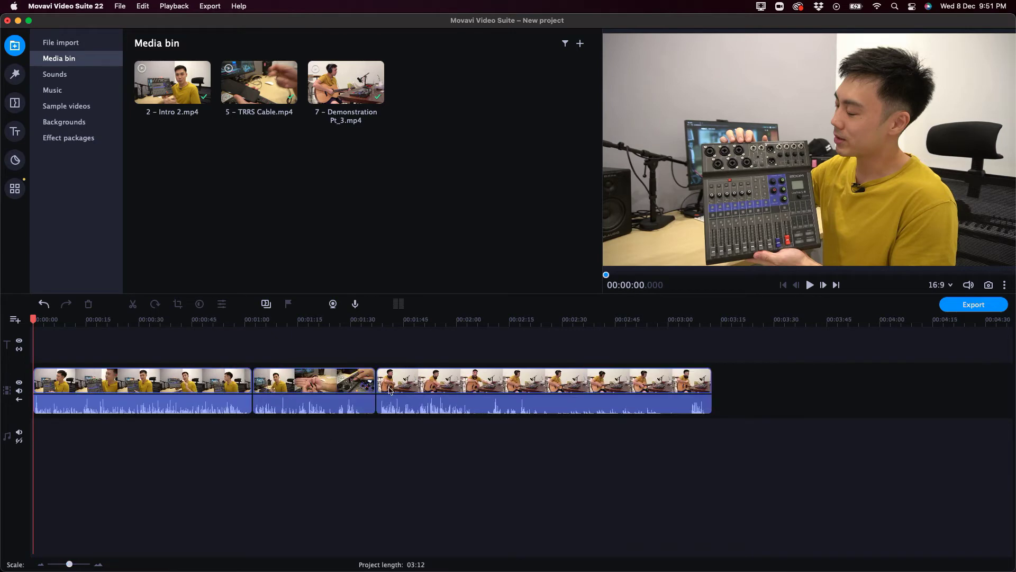
pyautogui.click(413, 324)
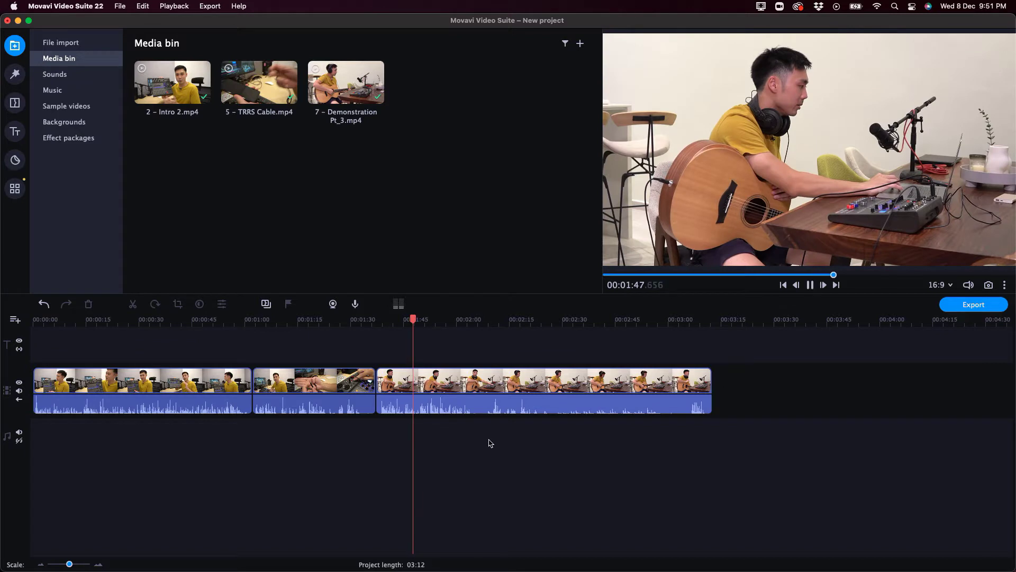
pyautogui.click(455, 325)
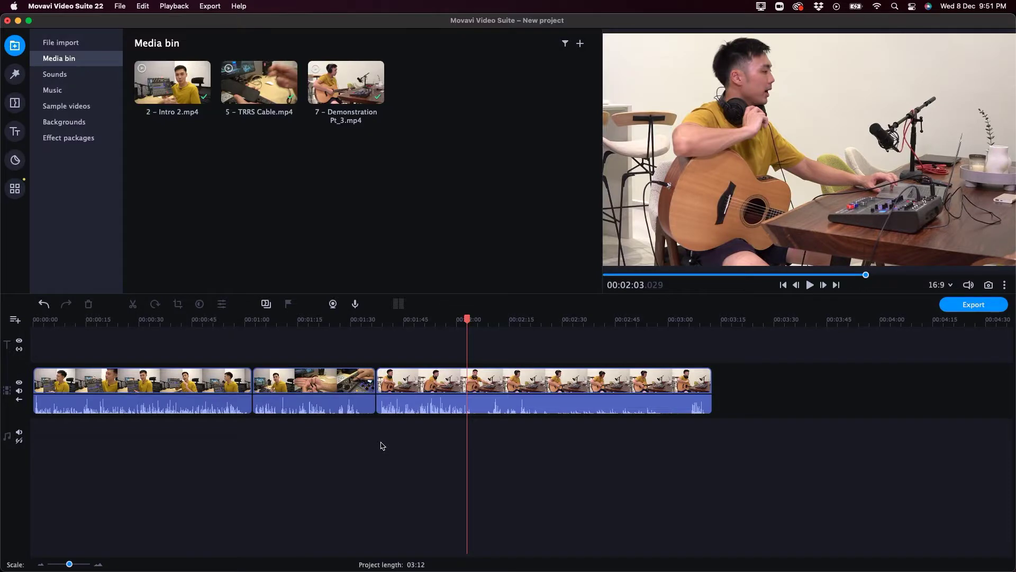
pyautogui.click(446, 381)
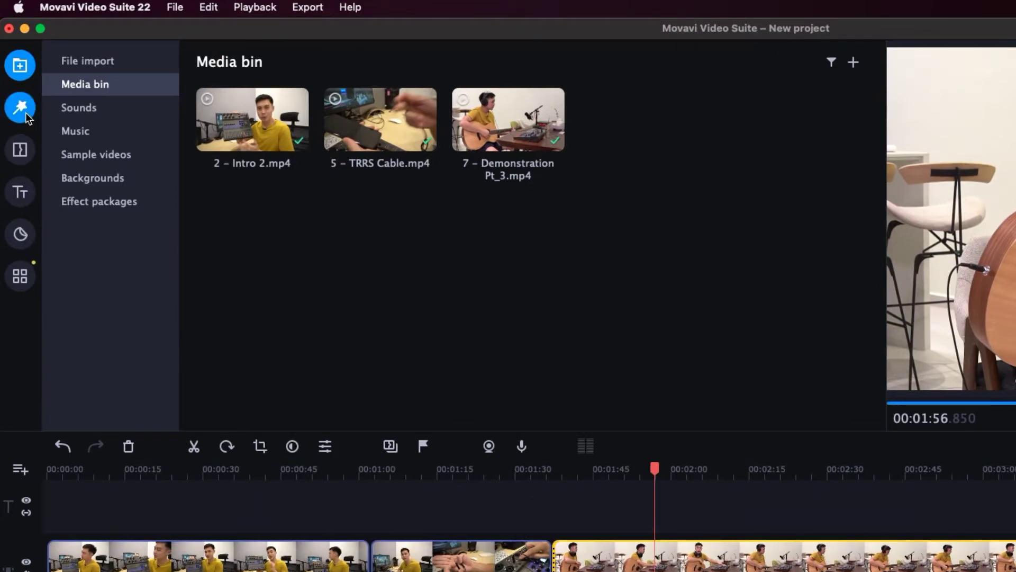
# Drag the Botticelli filter from the All filters list onto the Demonstration Pt_3 clip.
pyautogui.click(25, 113)
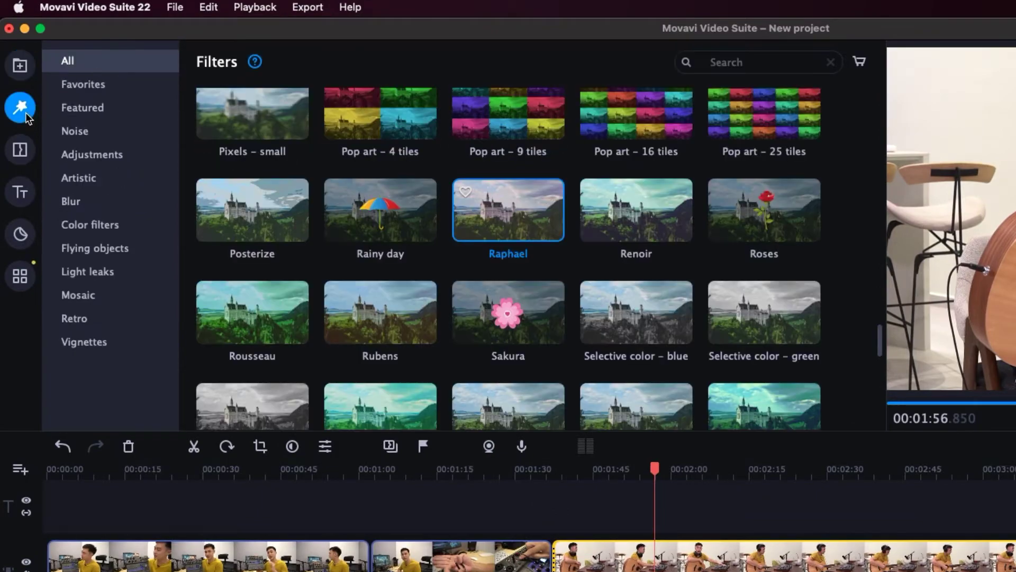
pyautogui.scroll(20, 635, 287)
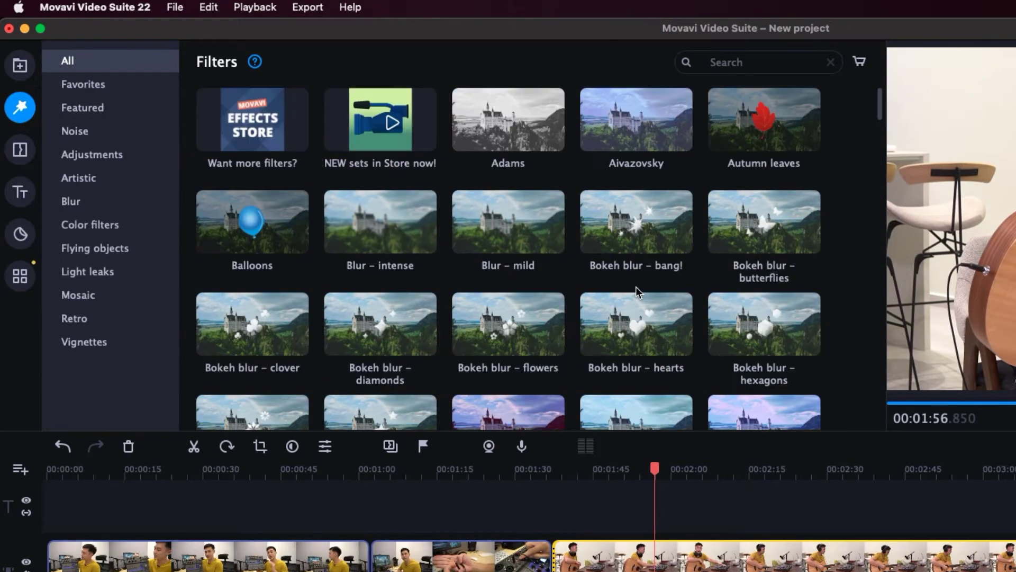
pyautogui.scroll(-5, 636, 287)
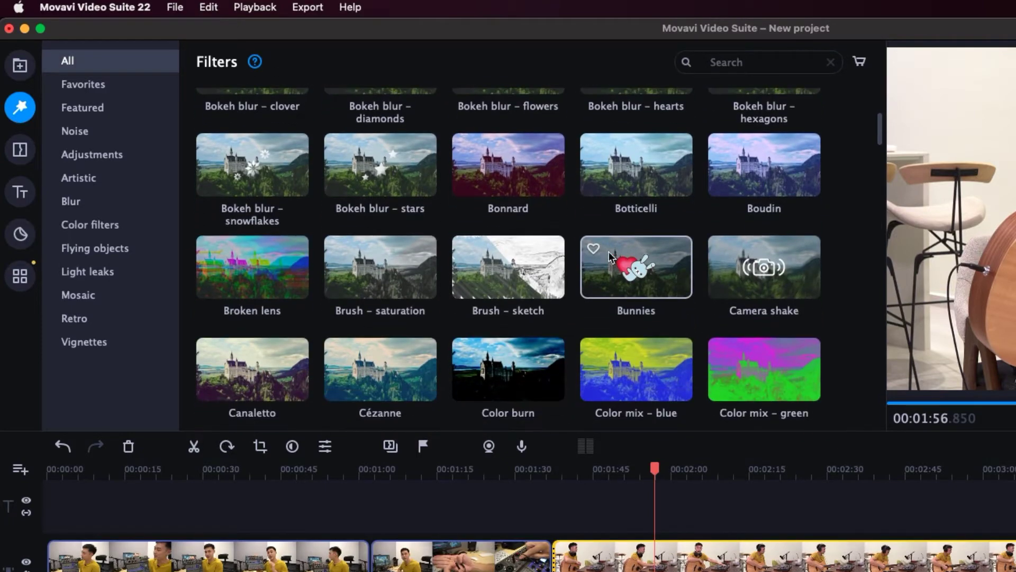
pyautogui.scroll(-15, 533, 157)
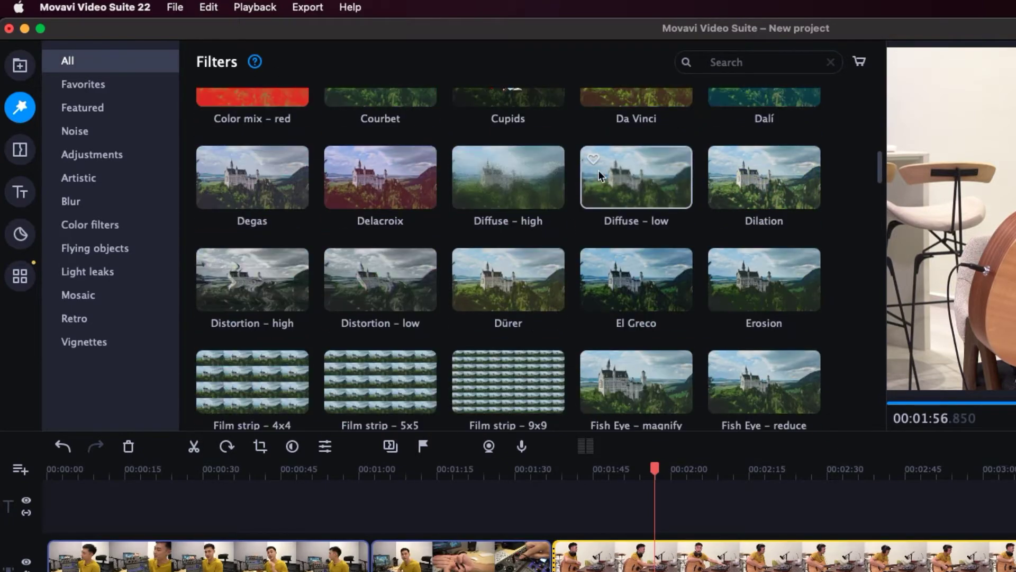
pyautogui.scroll(-12, 403, 195)
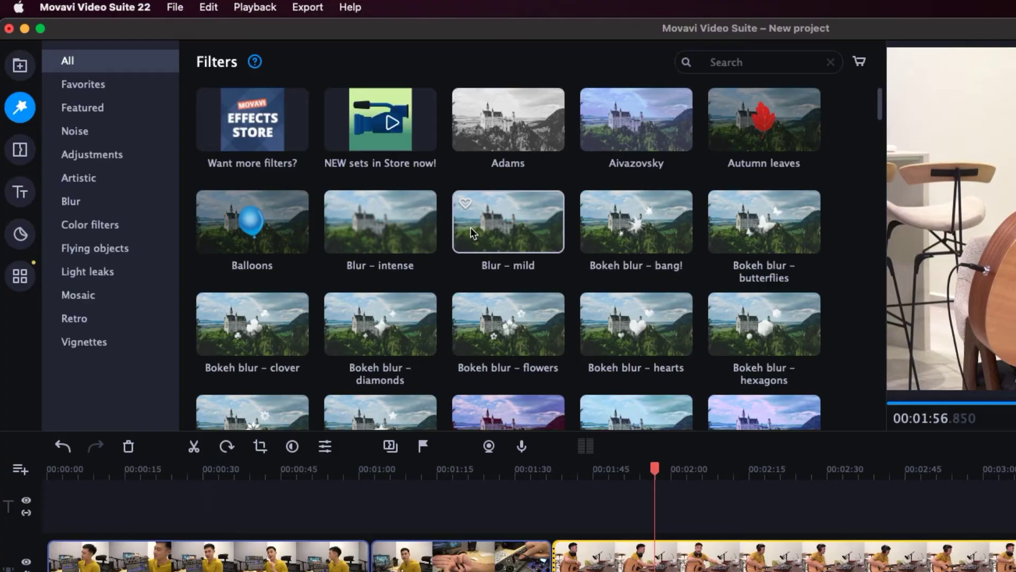
pyautogui.scroll(-5, 476, 223)
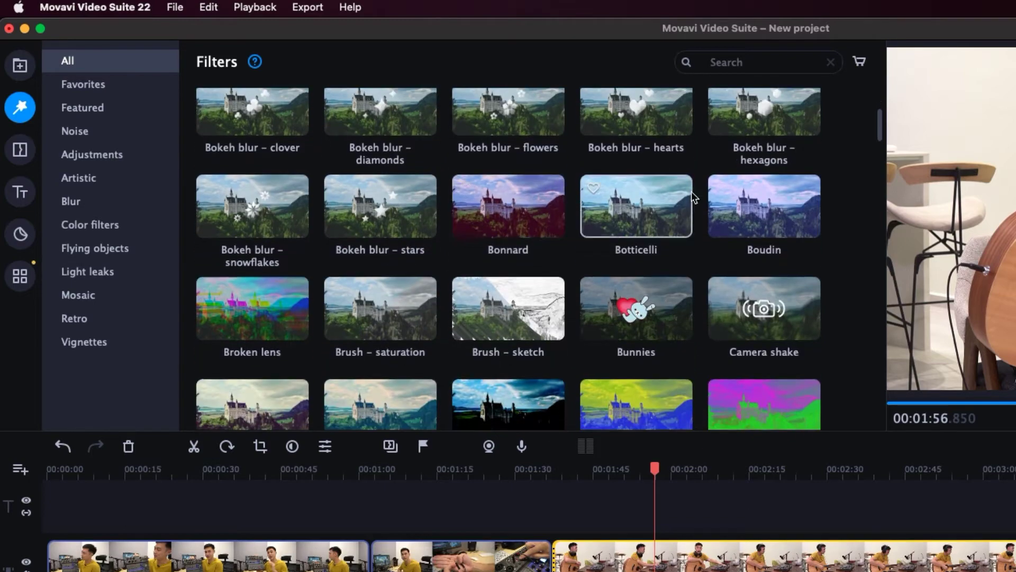
pyautogui.moveTo(617, 196); pyautogui.dragTo(607, 373)
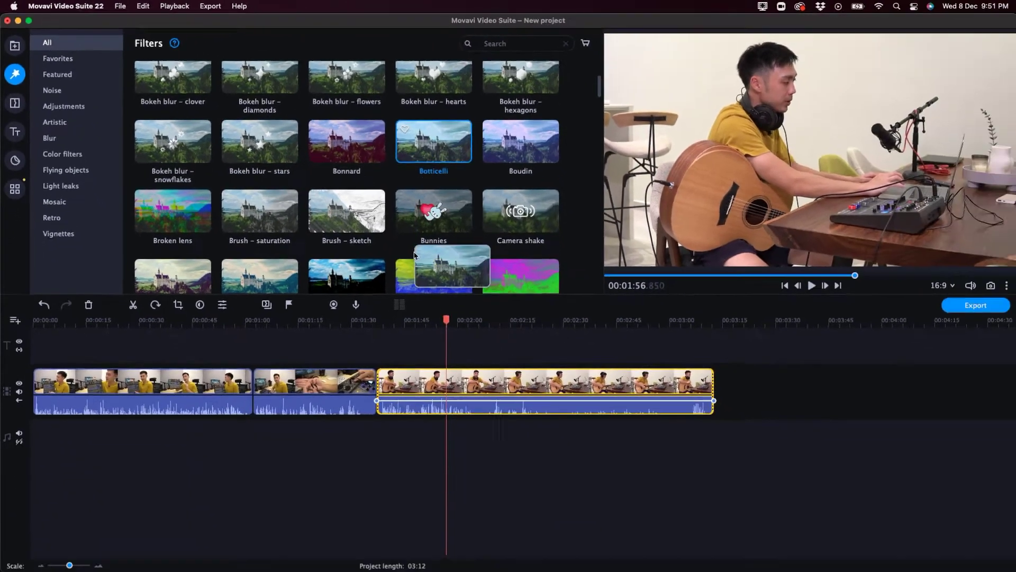
pyautogui.moveTo(414, 255); pyautogui.dragTo(408, 382)
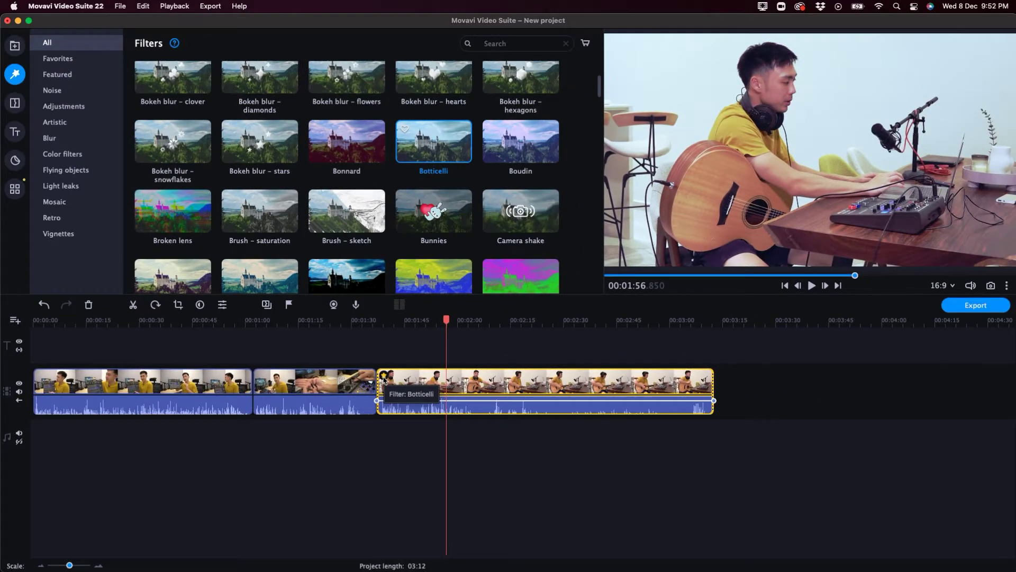
# Lower the Botticelli filter strength to 32% in the clip's applied effects.
pyautogui.click(343, 312)
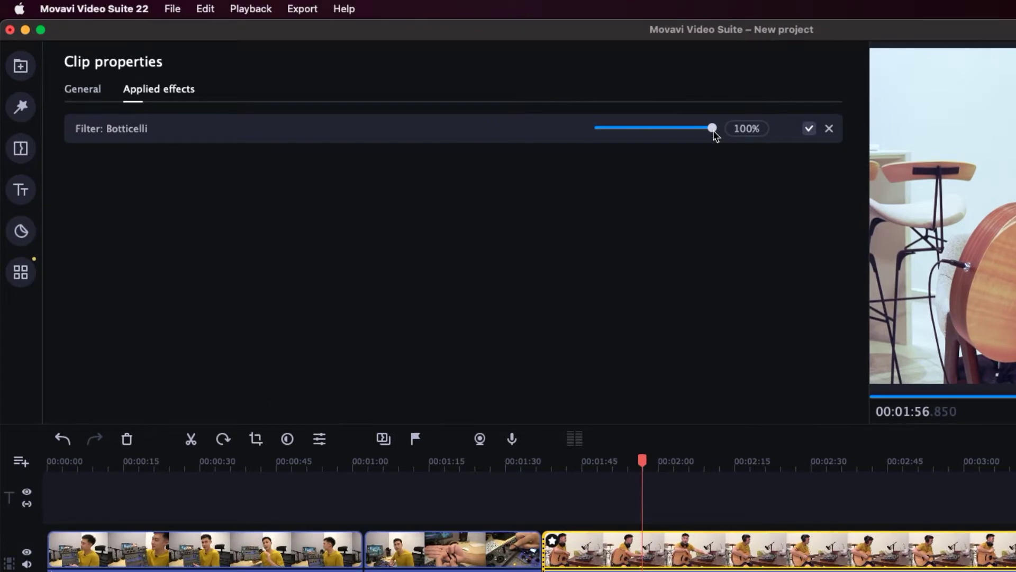
pyautogui.moveTo(495, 90); pyautogui.dragTo(465, 100)
pyautogui.moveTo(671, 144); pyautogui.dragTo(644, 148)
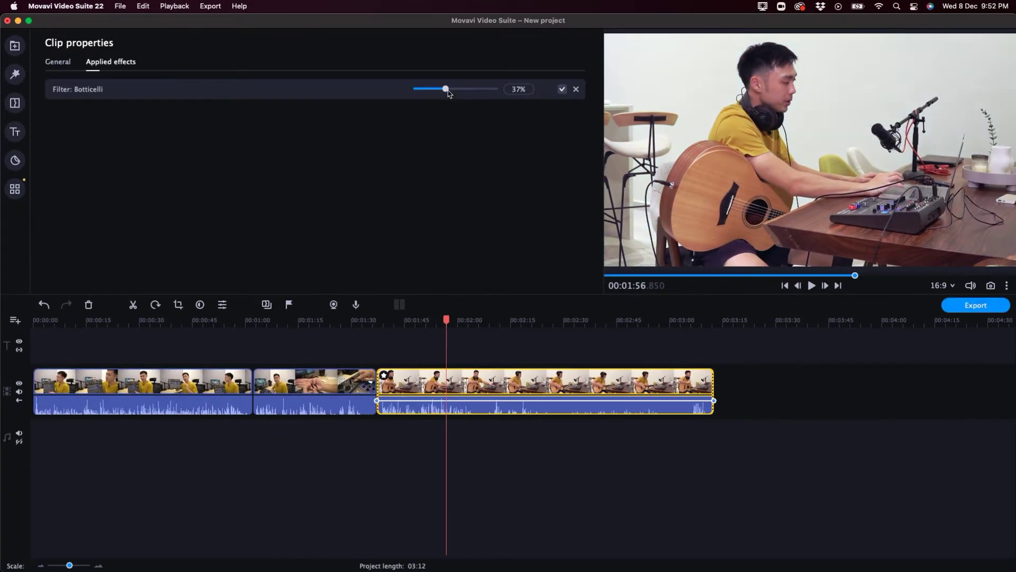
pyautogui.moveTo(448, 93); pyautogui.dragTo(445, 95)
# Deselect the clip, stop playback, and recheck the guitar clip's properties before deselecting again.
pyautogui.click(503, 466)
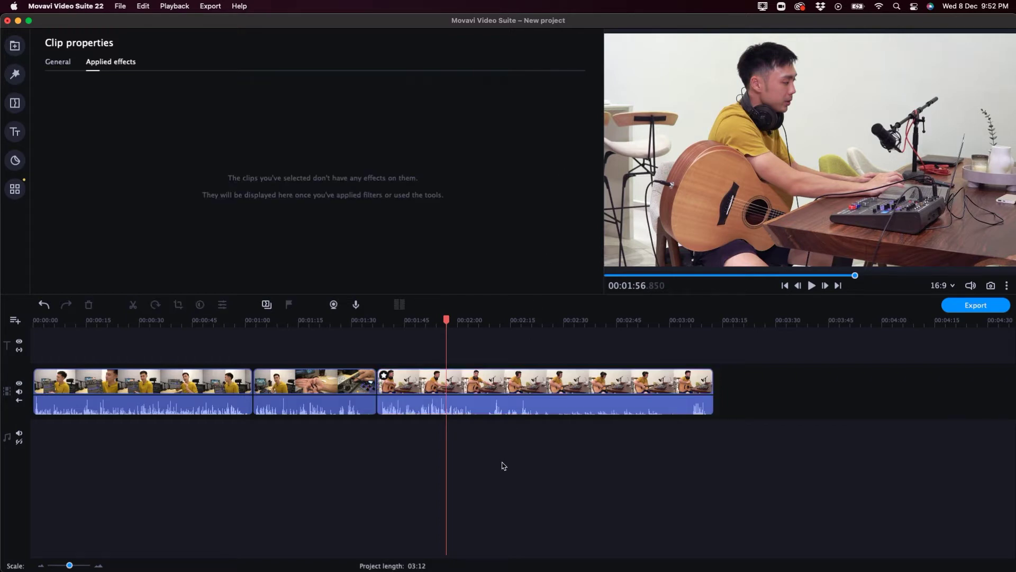
pyautogui.press('space')
pyautogui.click(465, 391)
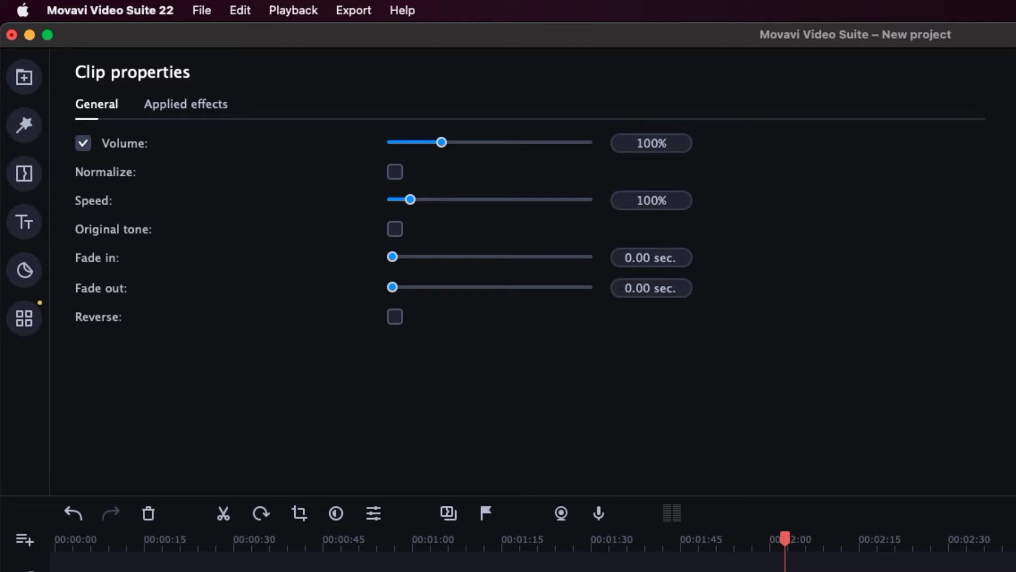
pyautogui.click(608, 571)
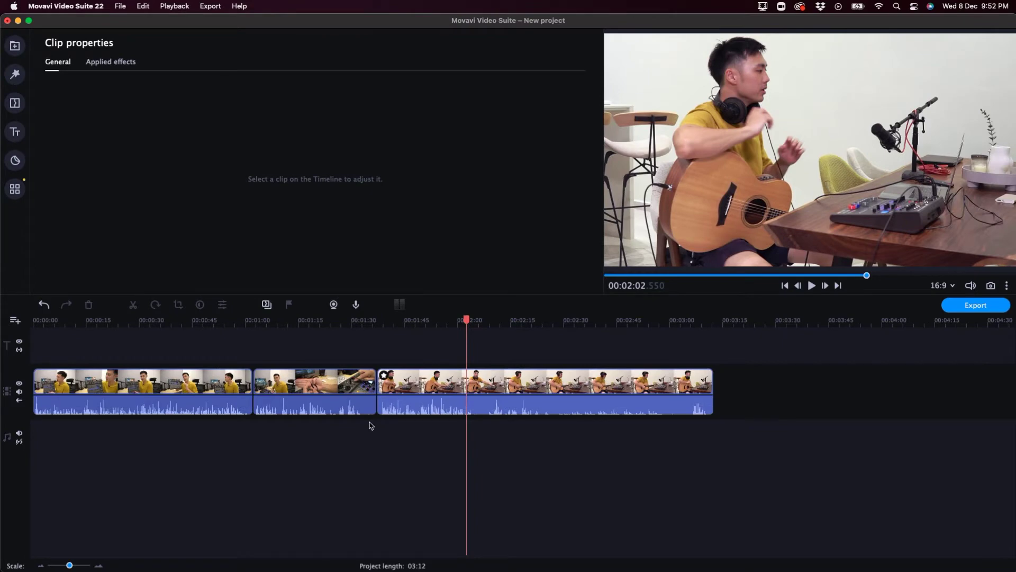
# Find Parallax 4 among all transitions and drop it between the TRRS Cable and Demonstration clips.
pyautogui.click(16, 103)
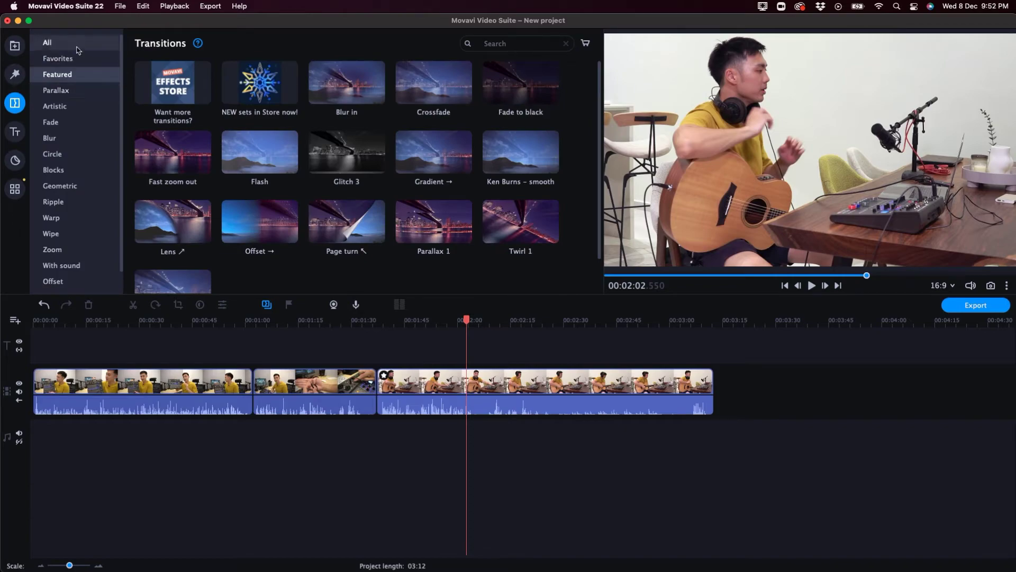
pyautogui.click(48, 42)
pyautogui.scroll(-10, 313, 130)
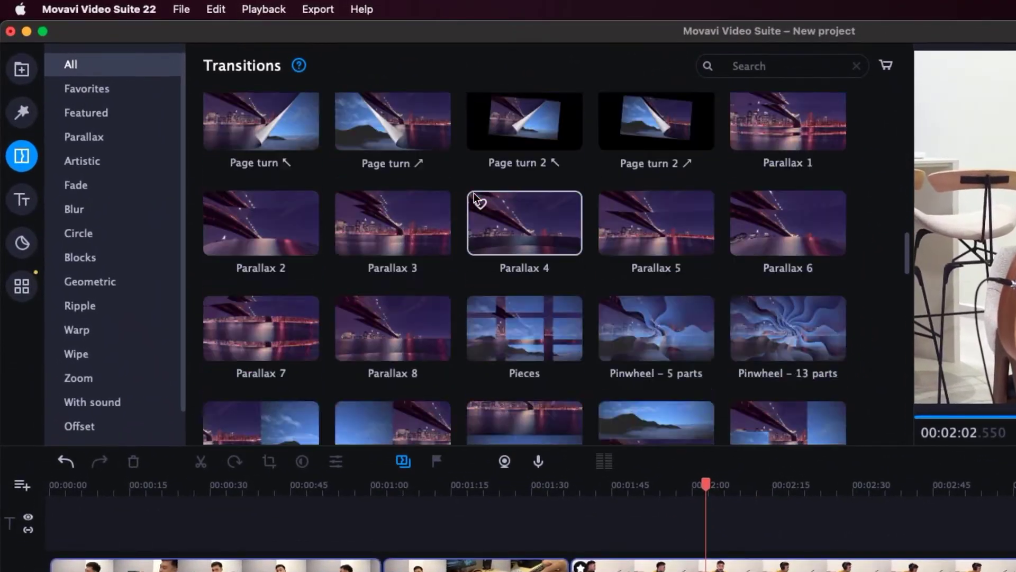
pyautogui.scroll(-10, 474, 197)
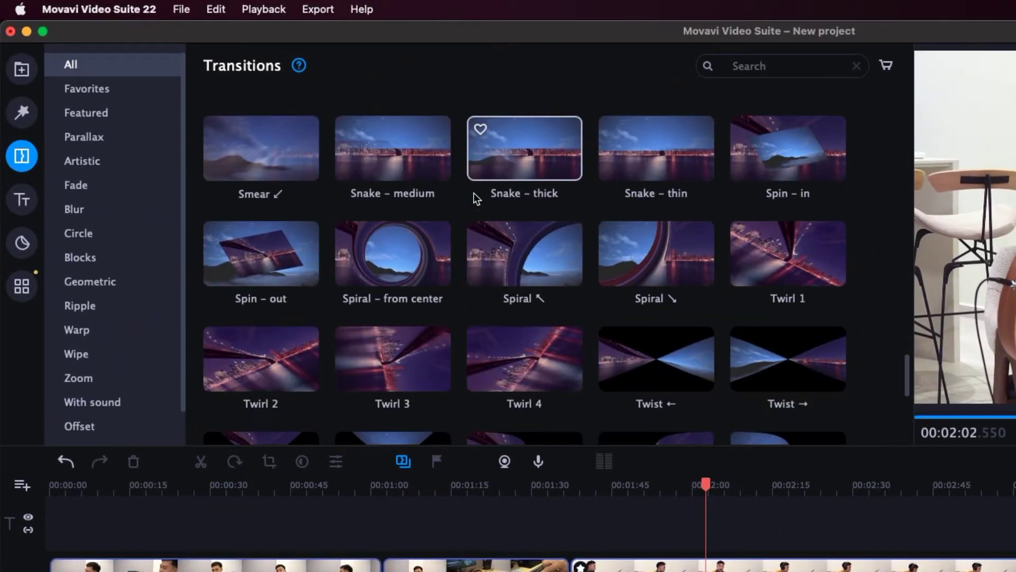
pyautogui.click(563, 506)
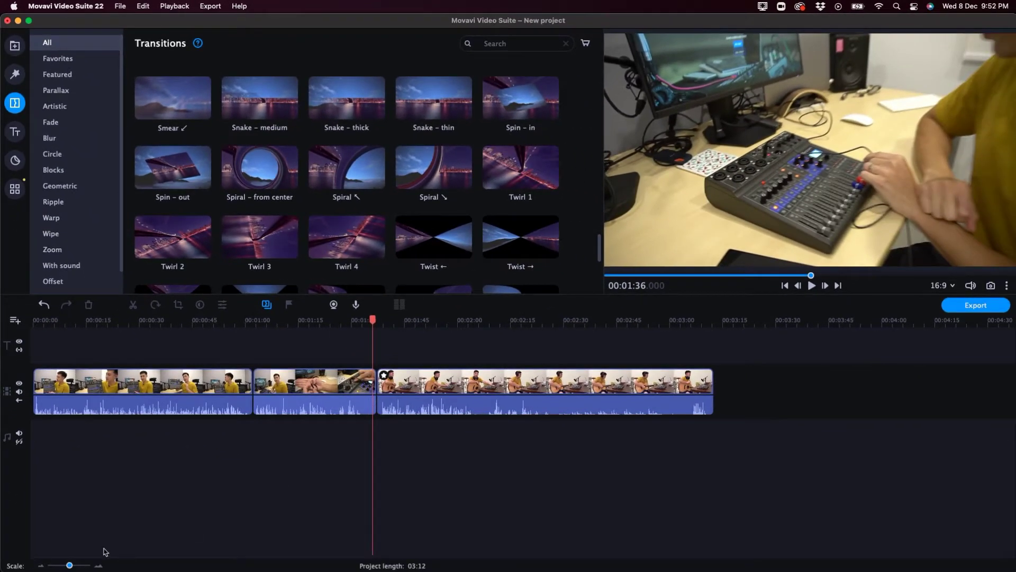
pyautogui.moveTo(69, 565); pyautogui.dragTo(74, 567)
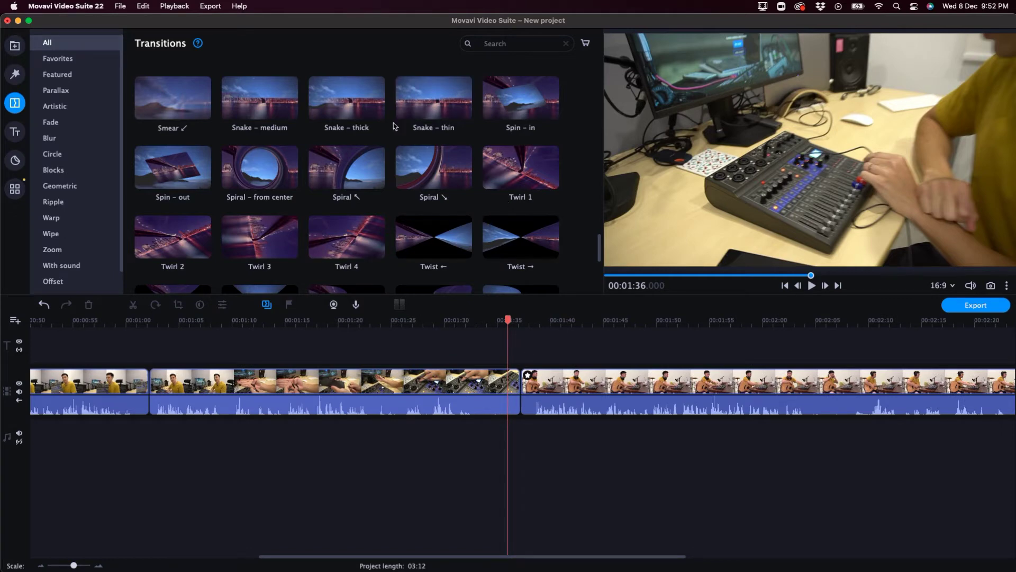
pyautogui.scroll(5, 395, 138)
pyautogui.scroll(5, 395, 139)
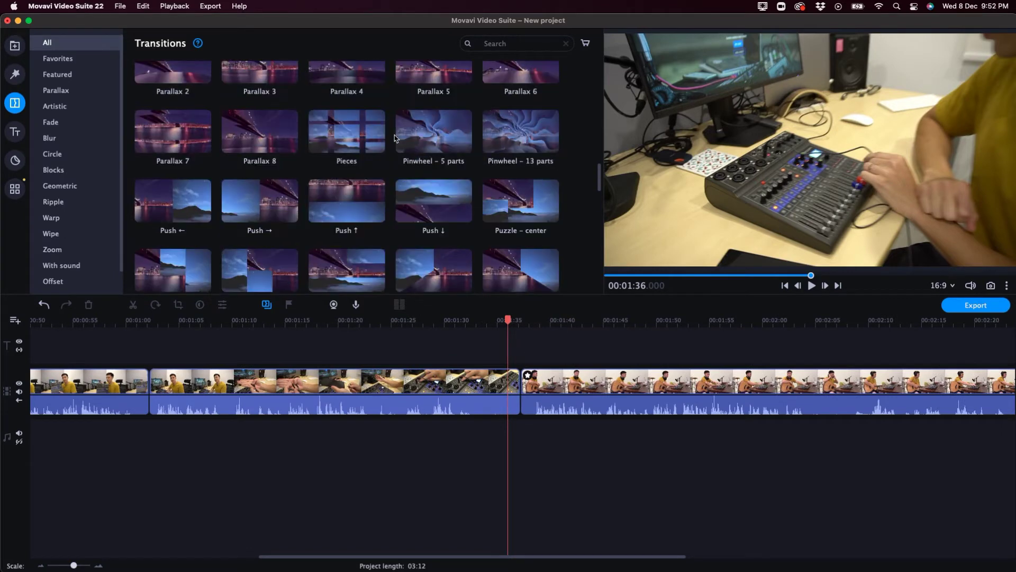
pyautogui.click(336, 149)
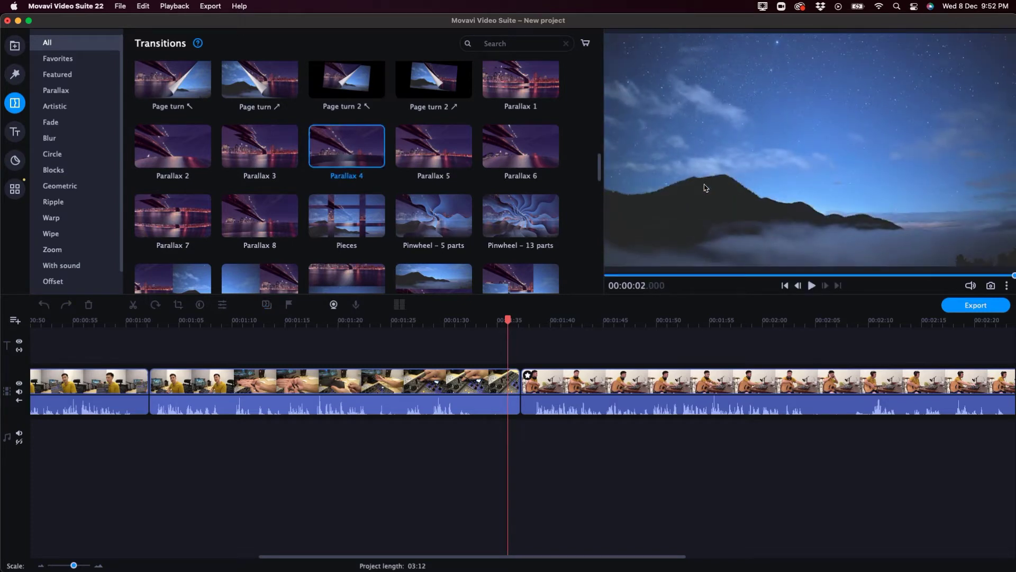
pyautogui.moveTo(349, 156); pyautogui.dragTo(521, 392)
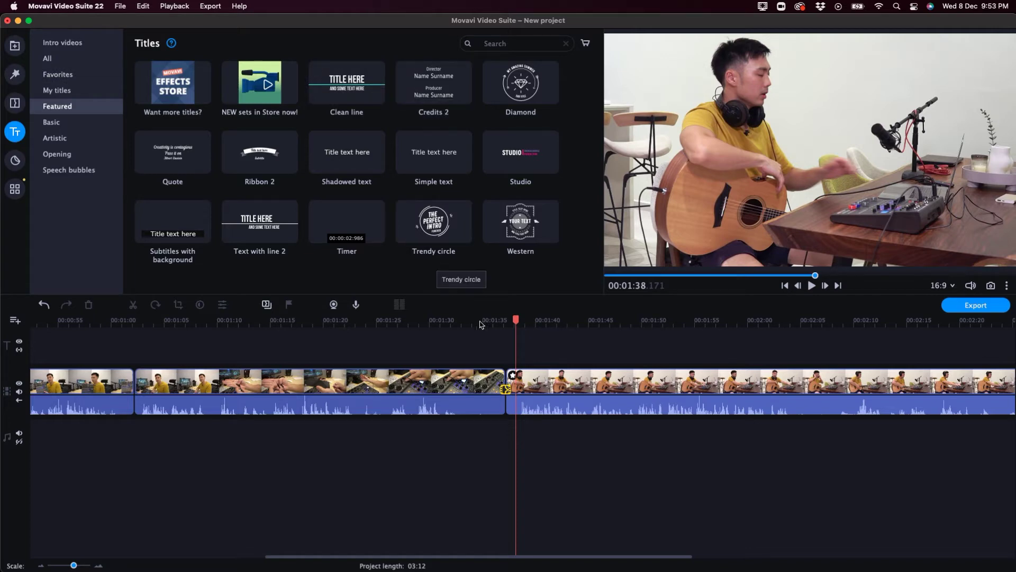
# Place the Trendy circle title on the title track above the guitar clip and play to check it.
pyautogui.click(443, 227)
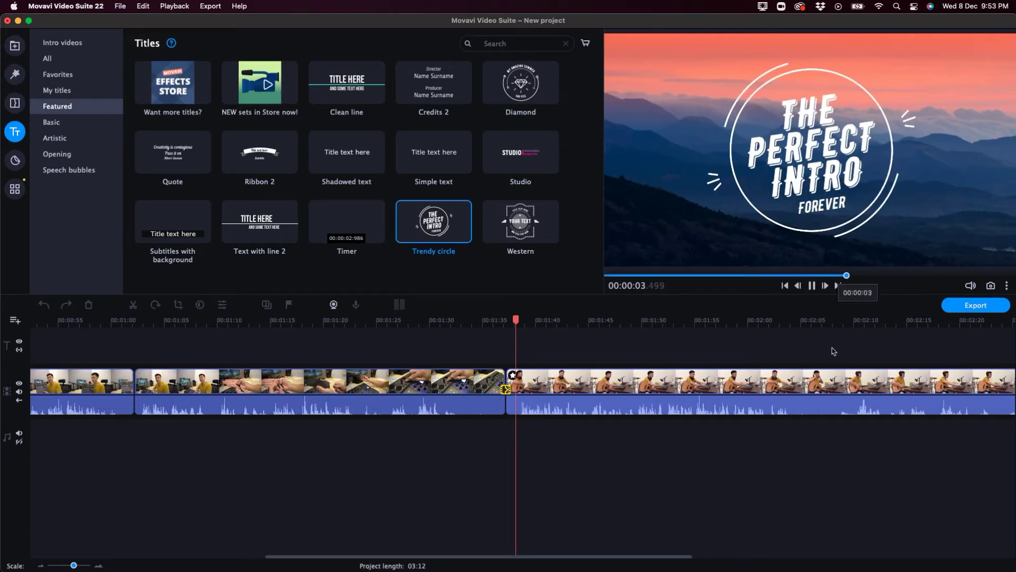
pyautogui.click(555, 382)
pyautogui.click(552, 319)
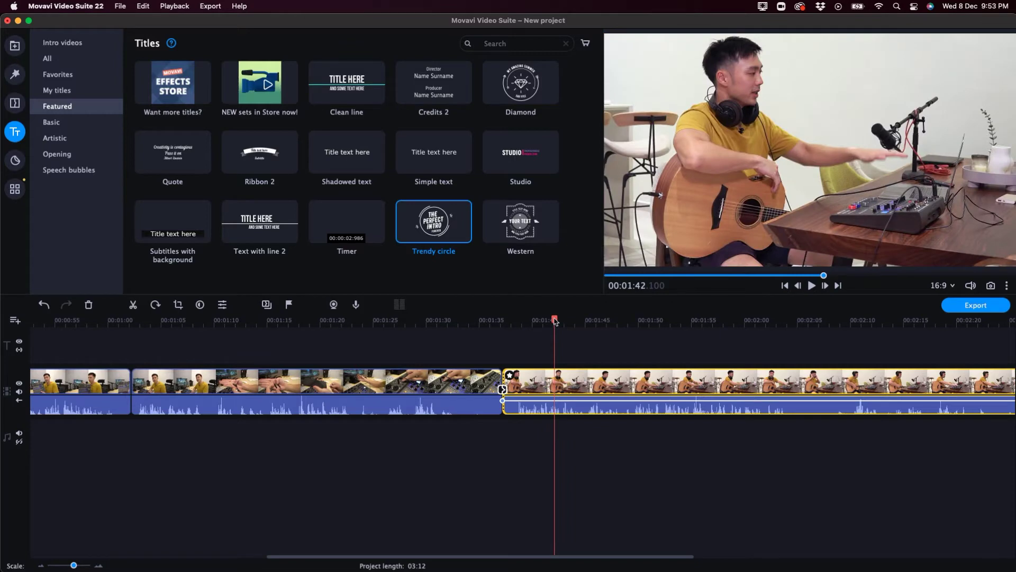
pyautogui.moveTo(434, 229); pyautogui.dragTo(520, 344)
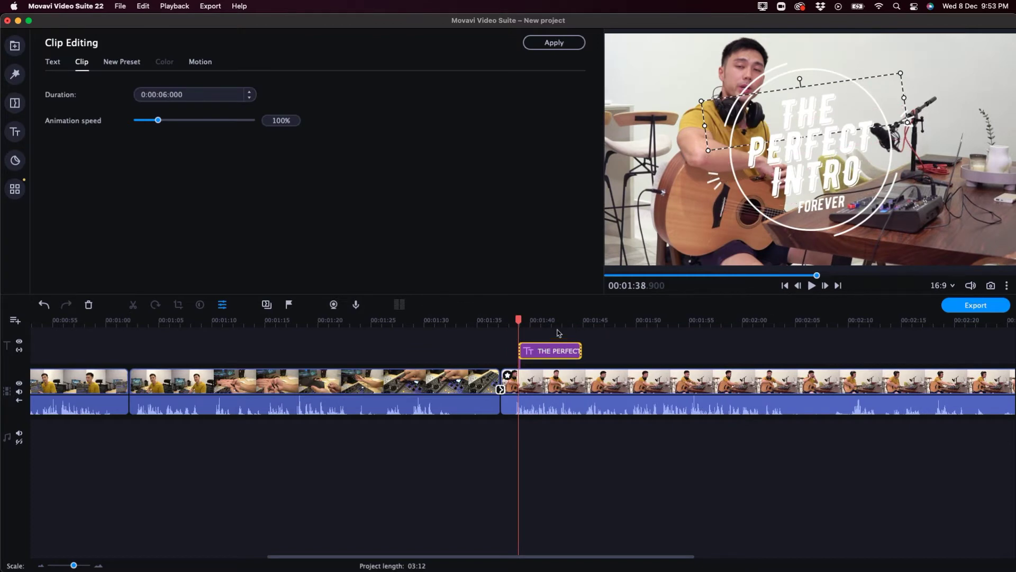
pyautogui.press('space')
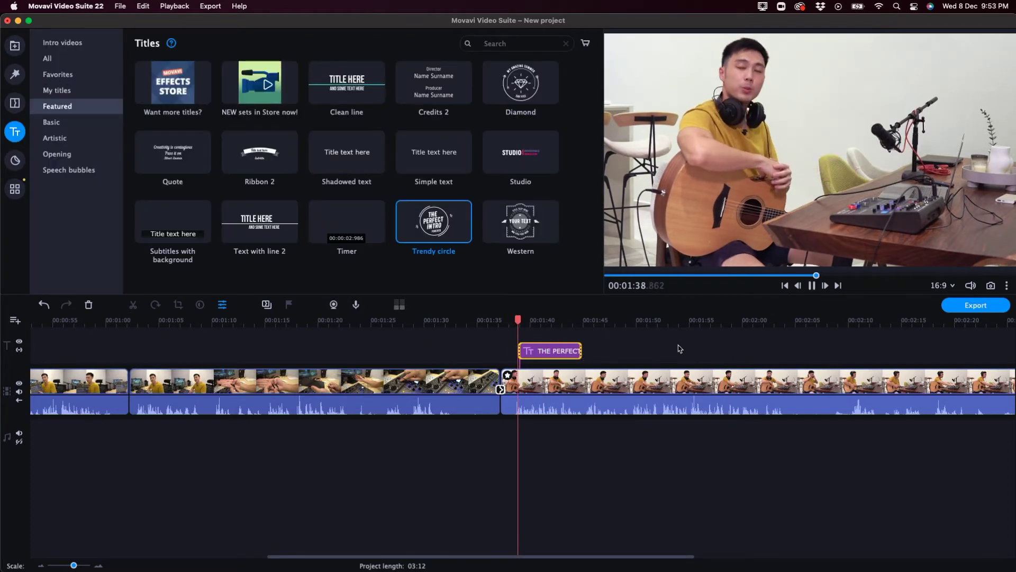
pyautogui.press('space')
pyautogui.hscroll(-2, 679, 348)
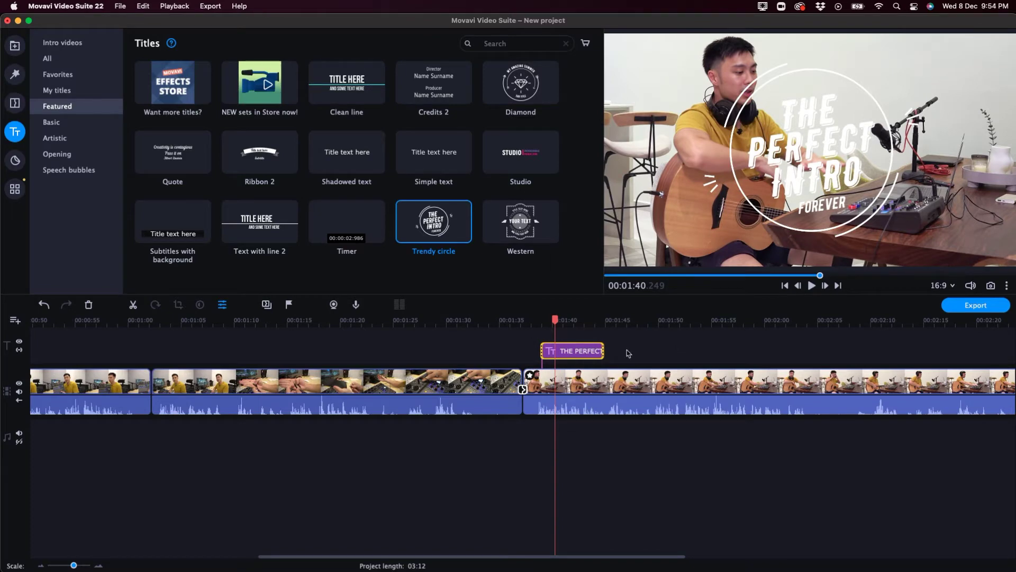
pyautogui.doubleClick(806, 119)
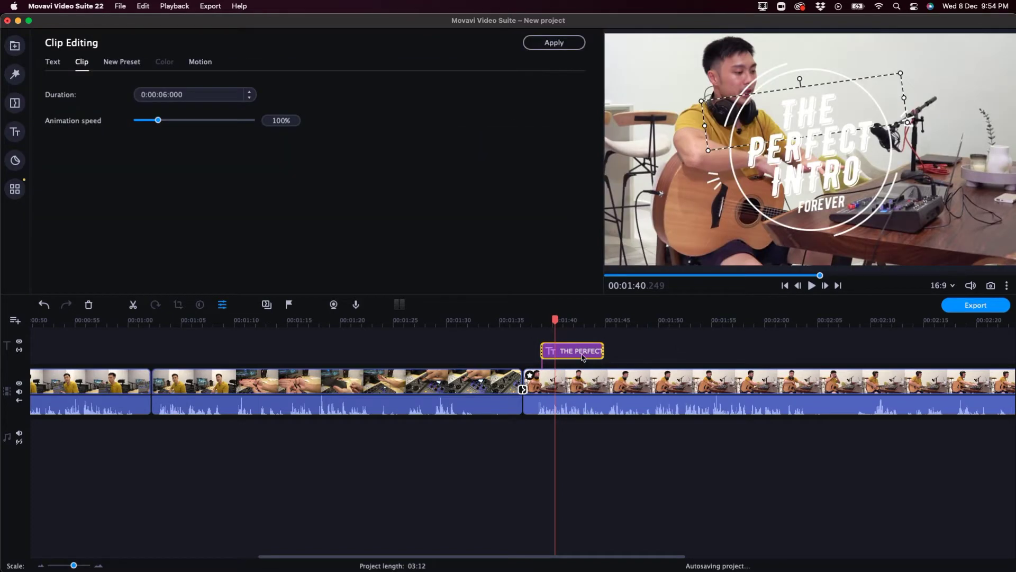
pyautogui.doubleClick(806, 120)
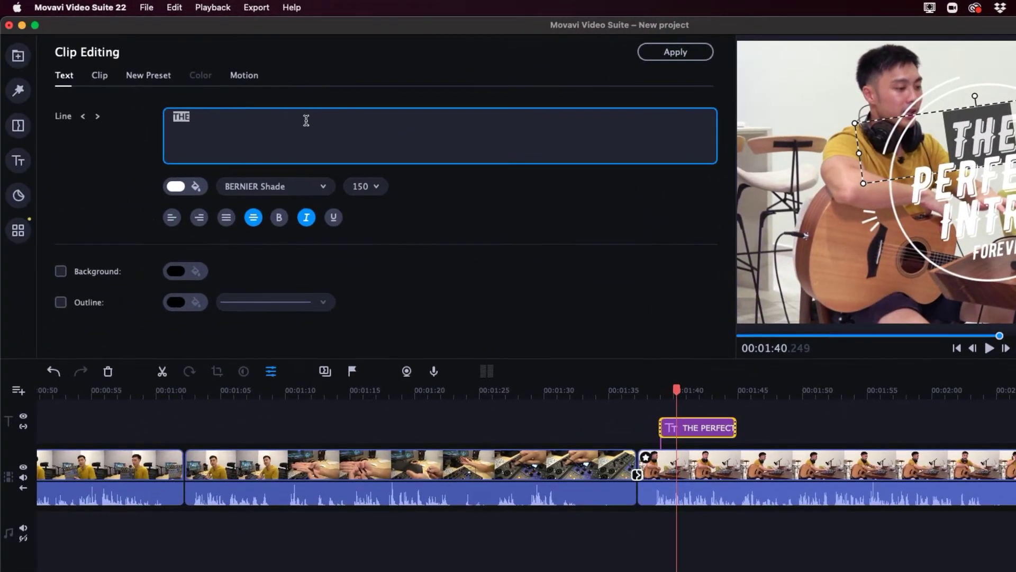
pyautogui.write('REview')
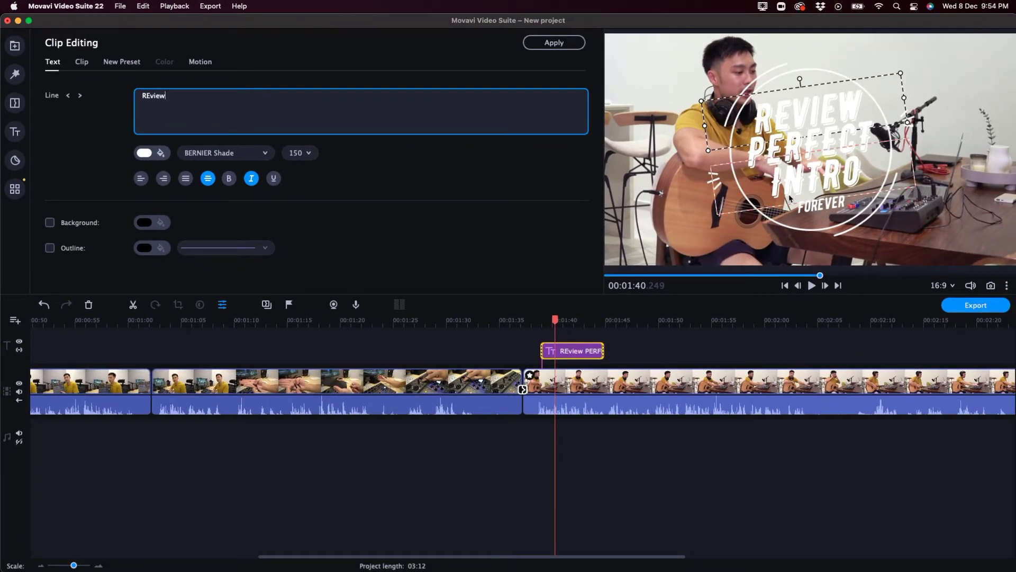
pyautogui.press('Tab')
pyautogui.doubleClick(208, 102)
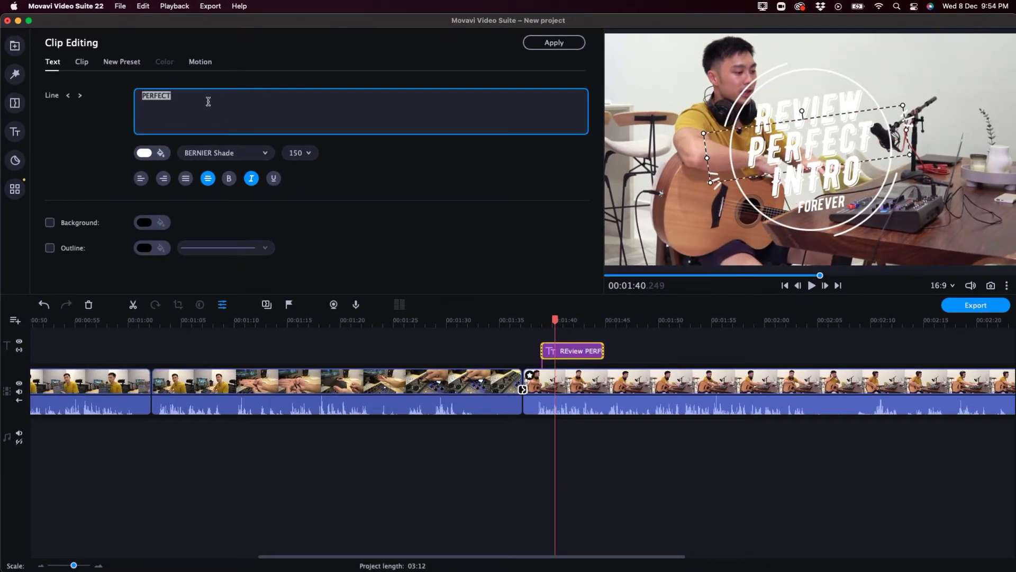
pyautogui.write('Zooom')
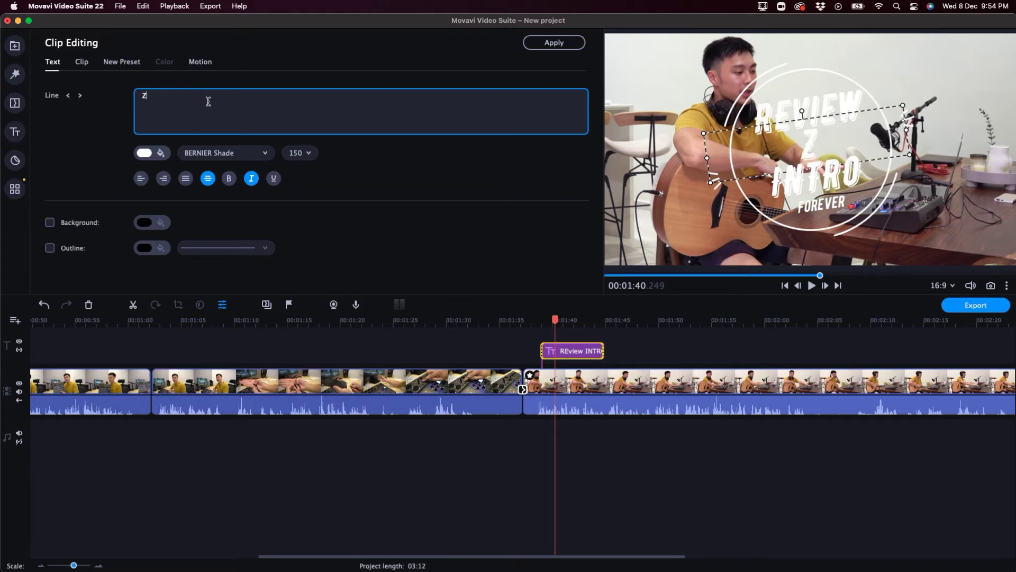
pyautogui.press('BackSpace')
pyautogui.press('BackSpace')
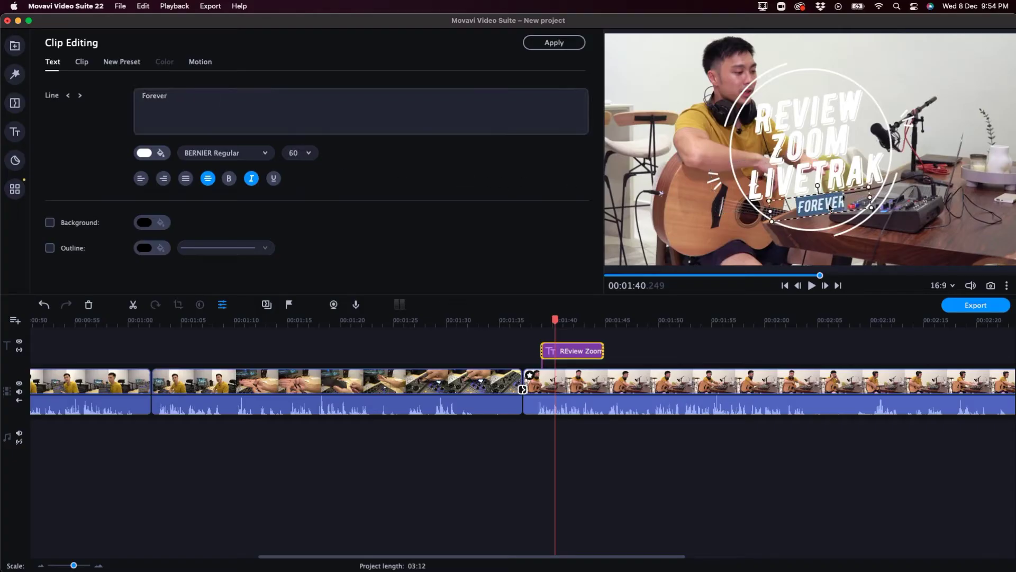
pyautogui.write('l8')
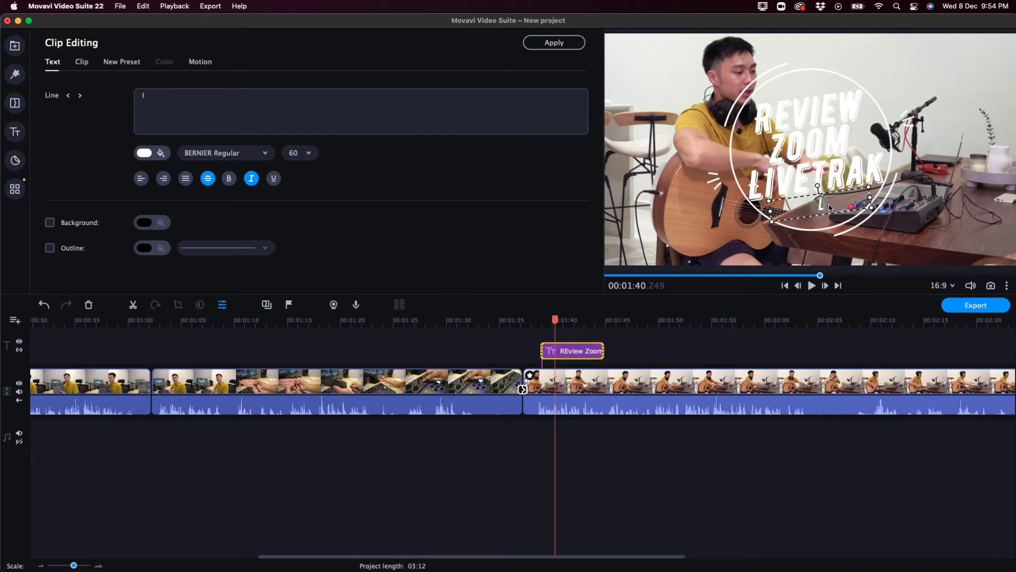
pyautogui.click(695, 485)
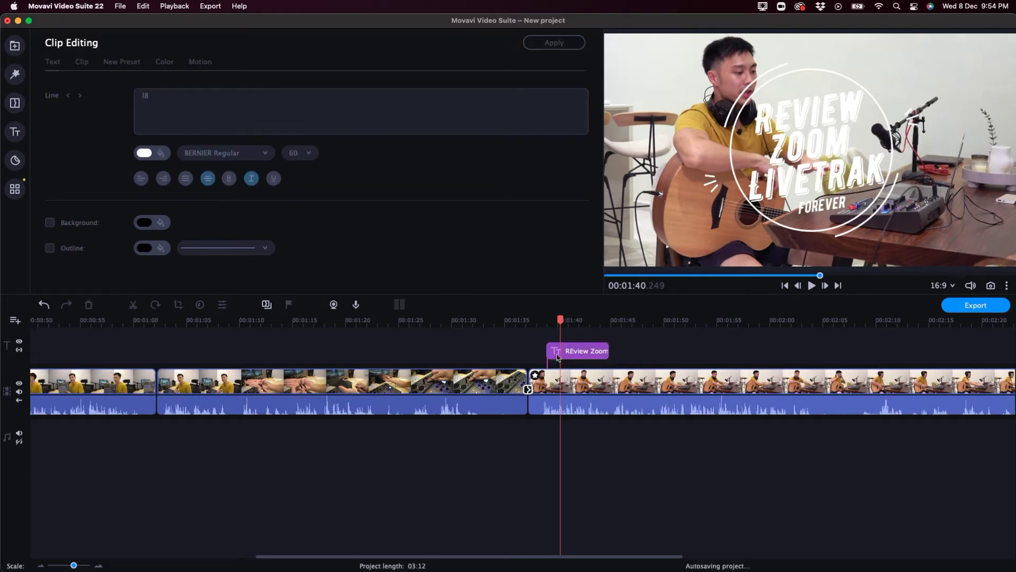
pyautogui.hscroll(-1, 540, 322)
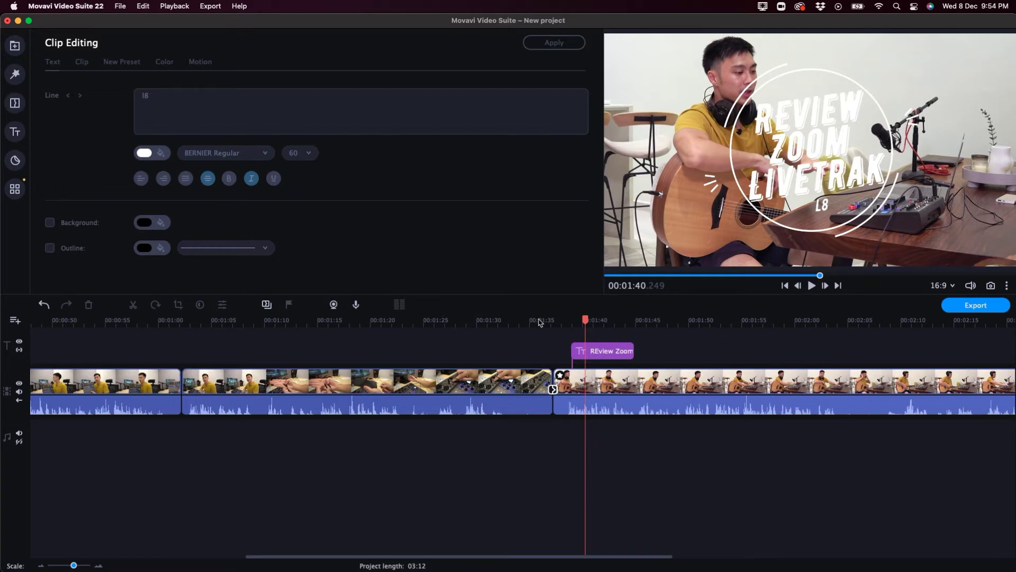
pyautogui.click(561, 321)
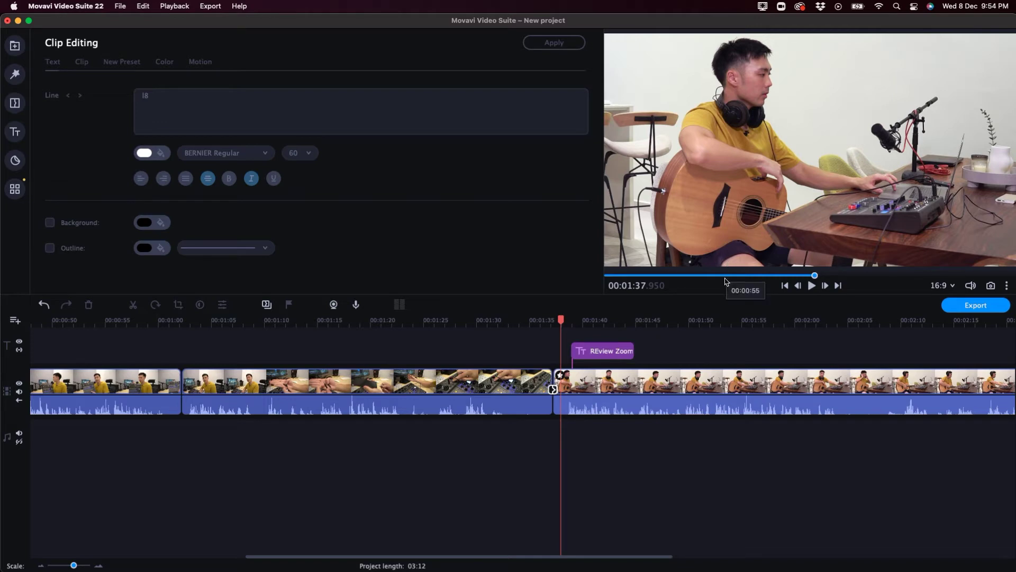
pyautogui.press('space')
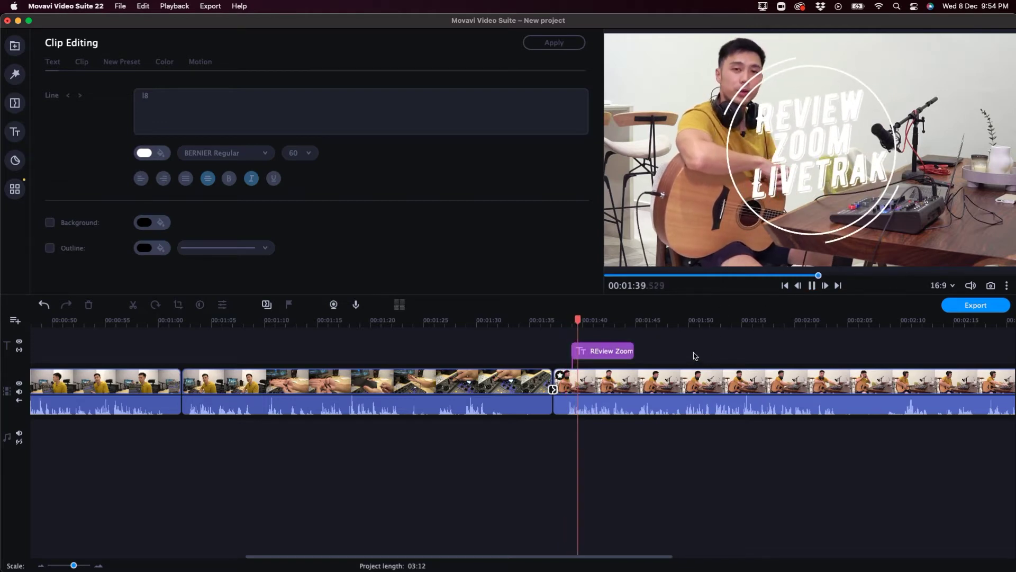
pyautogui.press('space')
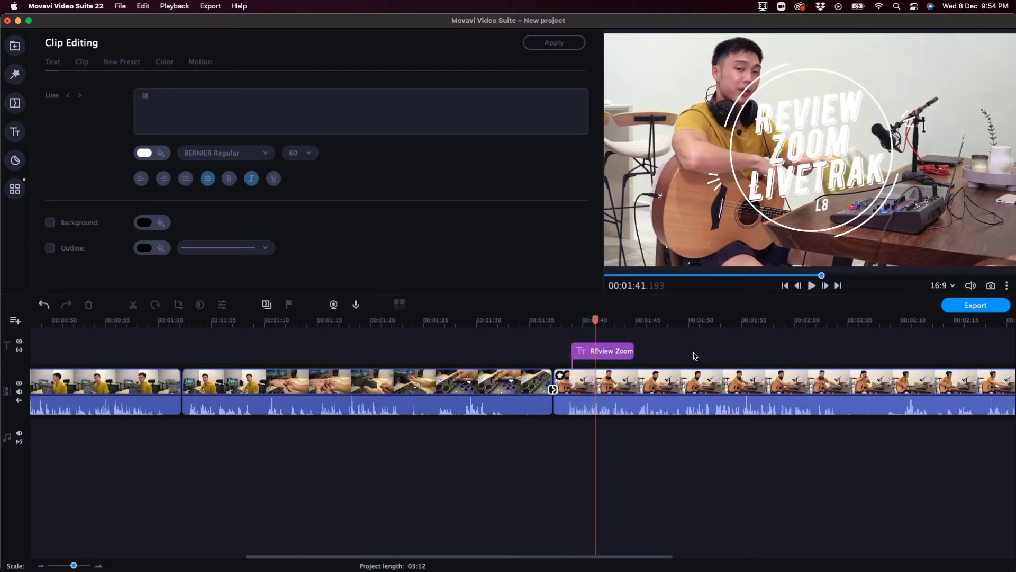
pyautogui.click(606, 353)
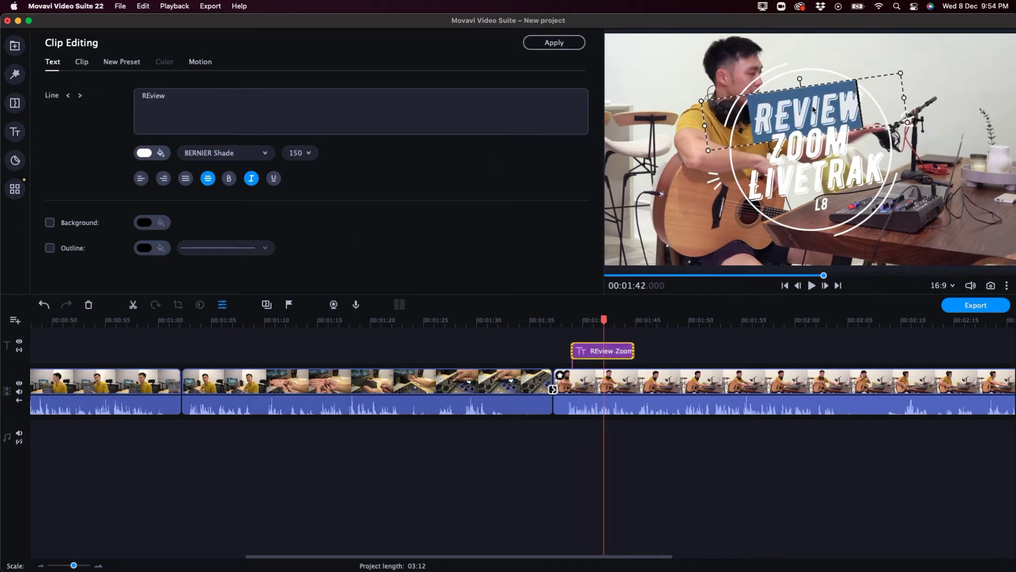
# Turn the REVIEW title text magenta, then deselect it and rewind to just before the title.
pyautogui.click(150, 156)
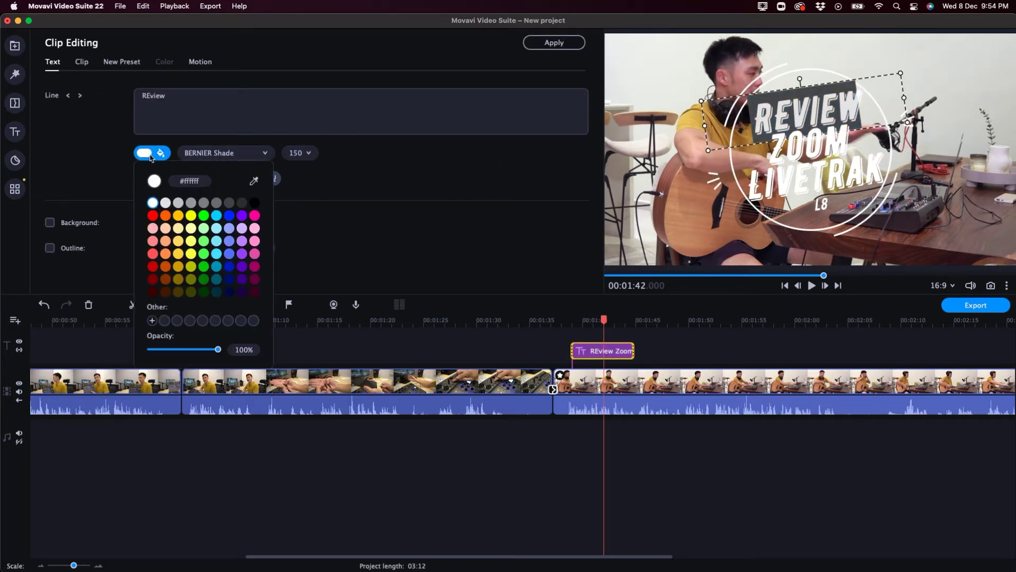
pyautogui.click(255, 215)
pyautogui.click(696, 361)
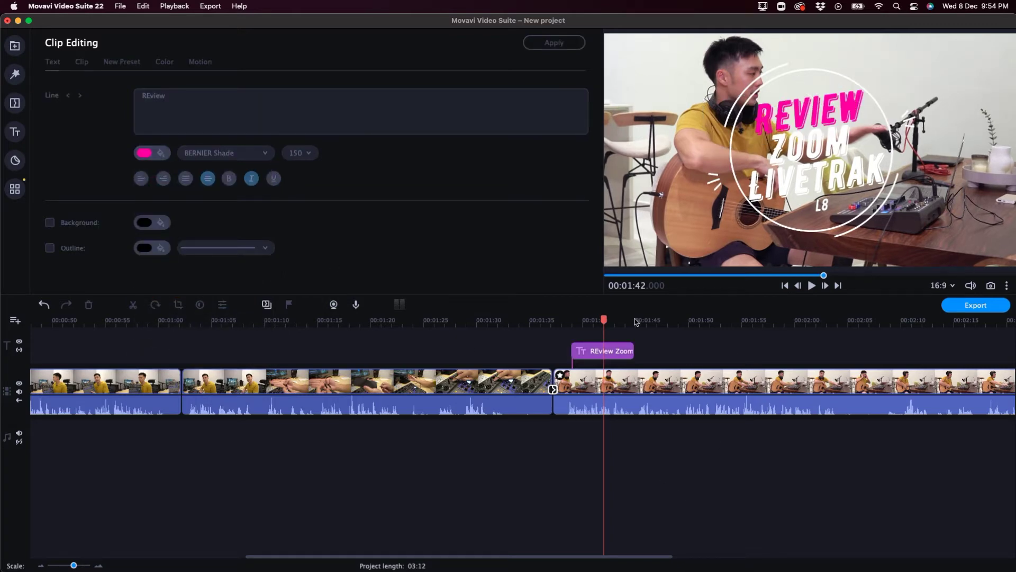
pyautogui.click(568, 320)
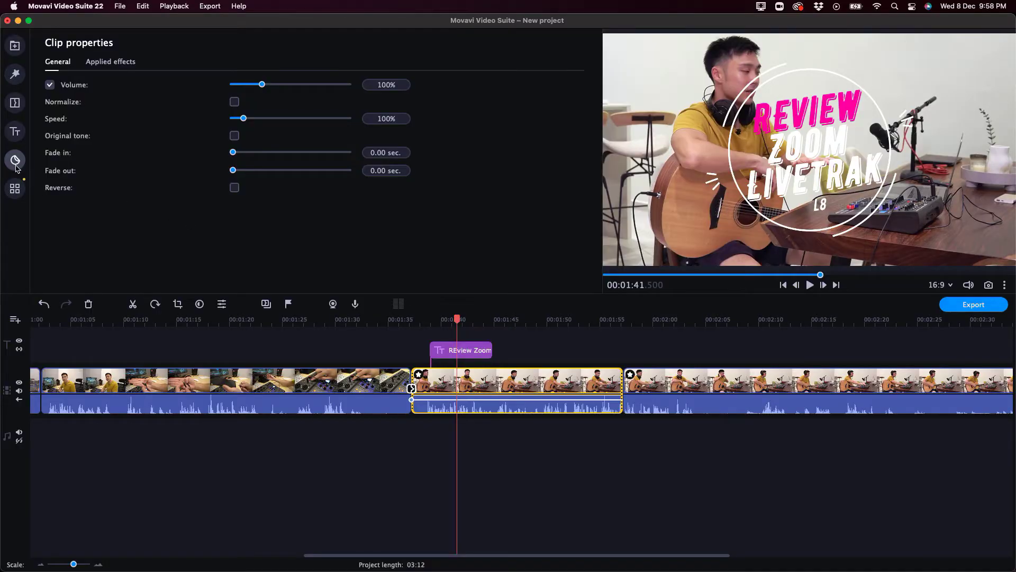
# In Stickers, preview the Animated arrow and drop it onto the timeline at 01:49.
pyautogui.click(15, 160)
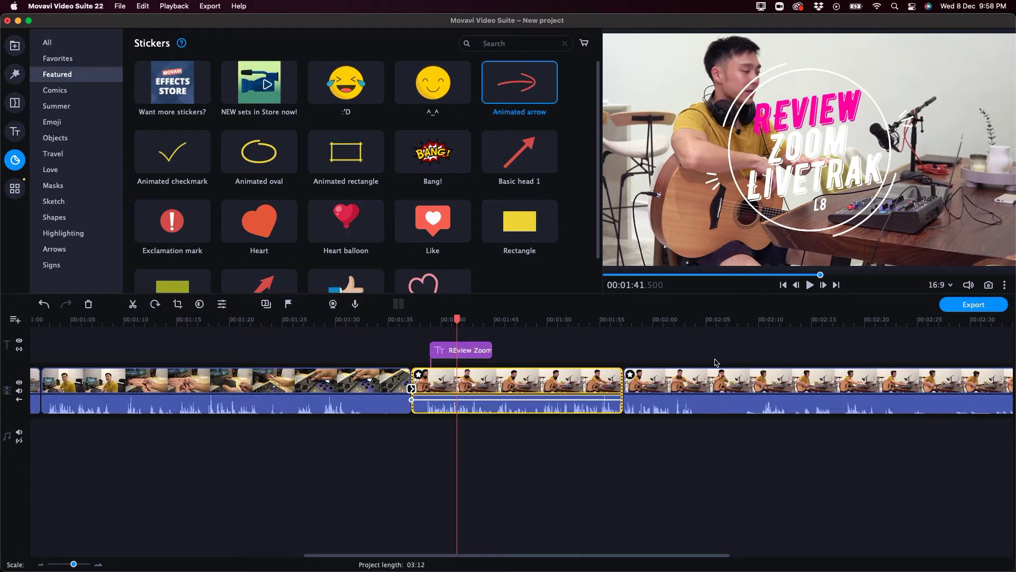
pyautogui.hscroll(3, 716, 362)
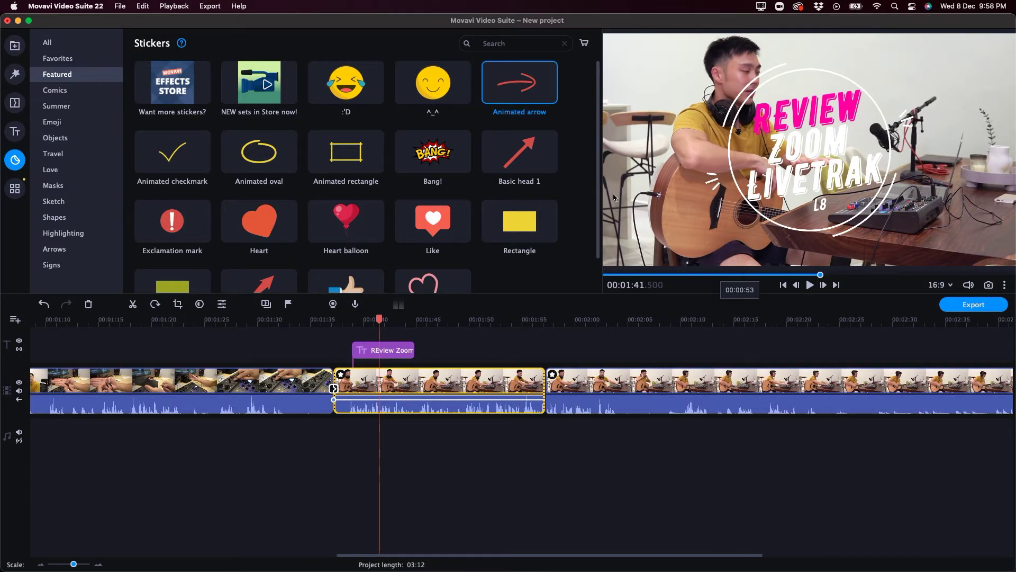
pyautogui.click(426, 328)
pyautogui.click(445, 326)
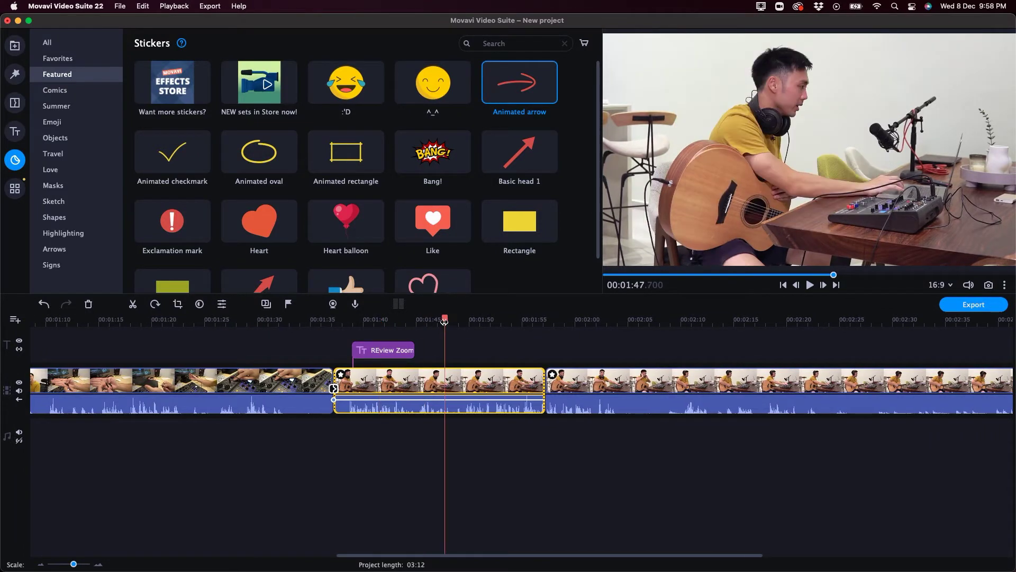
pyautogui.click(512, 87)
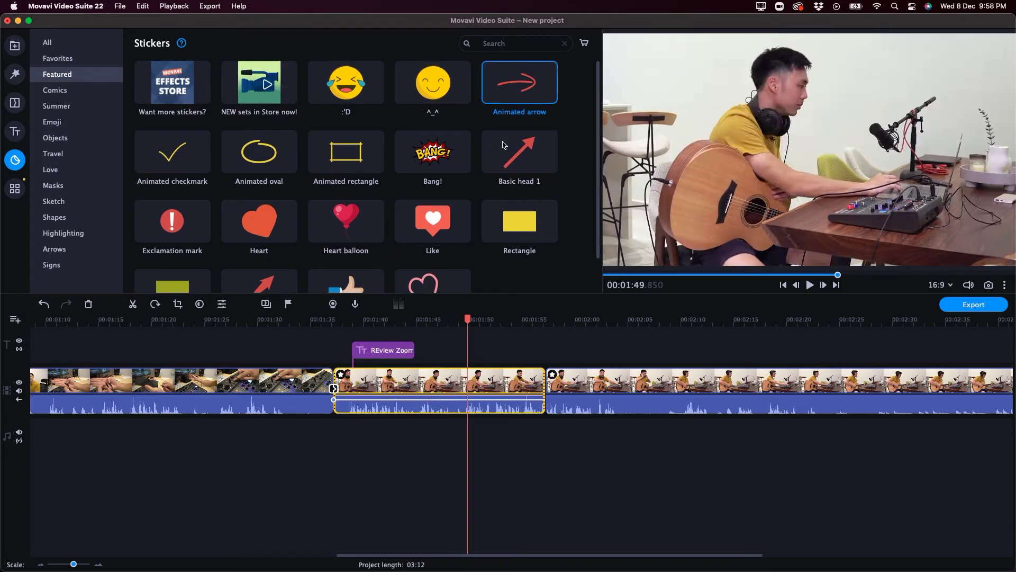
pyautogui.moveTo(518, 93); pyautogui.dragTo(468, 347)
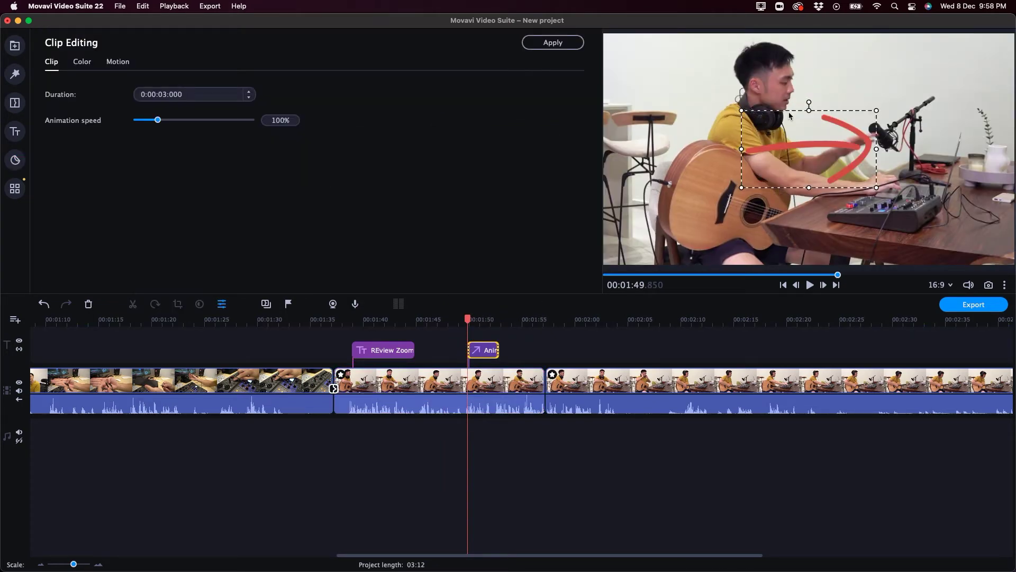
# Rotate the arrow to lie horizontal, move it beside the man's head, and shrink it slightly.
pyautogui.moveTo(809, 101); pyautogui.dragTo(845, 117)
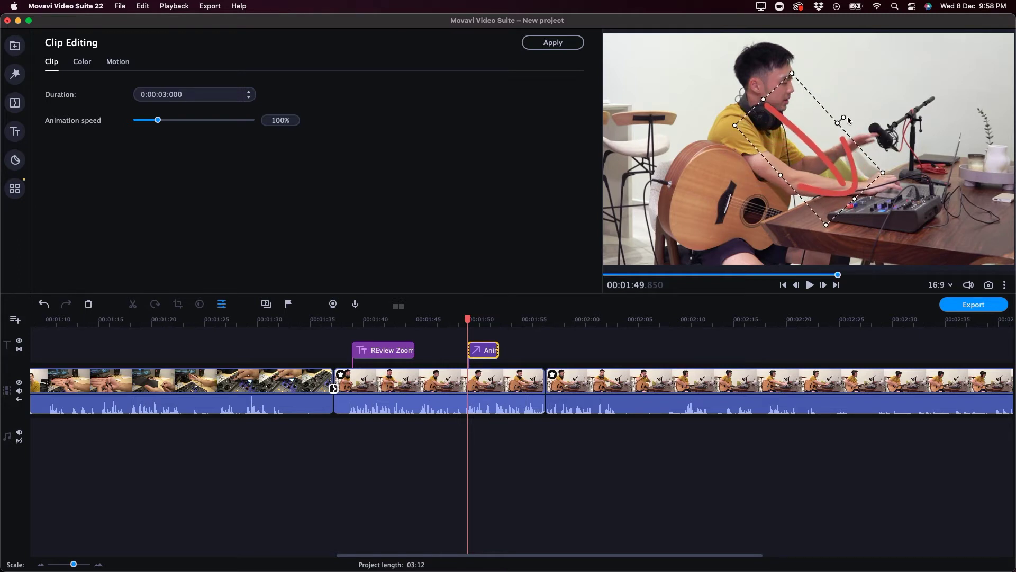
pyautogui.moveTo(845, 117); pyautogui.dragTo(806, 201)
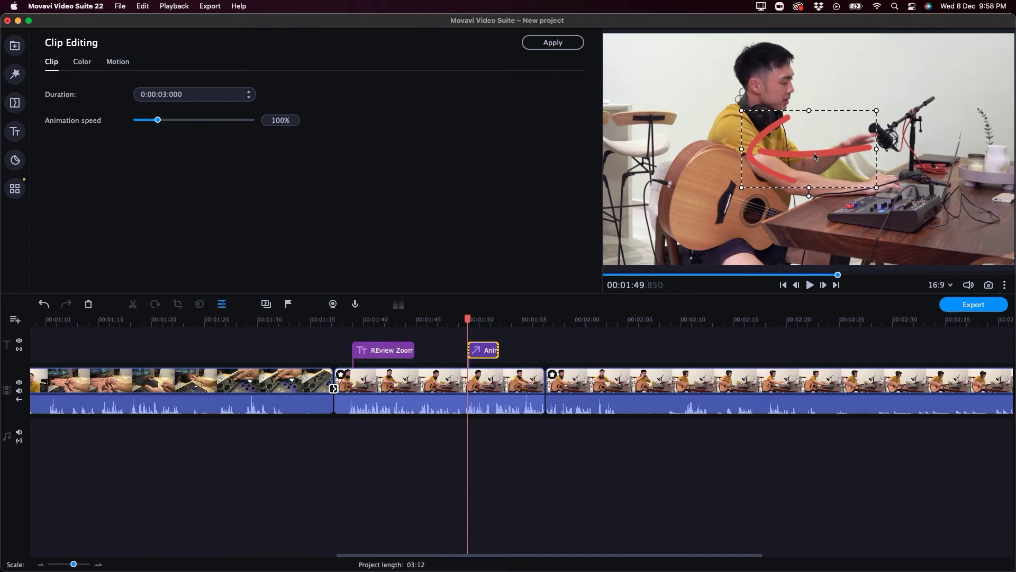
pyautogui.moveTo(815, 156); pyautogui.dragTo(865, 90)
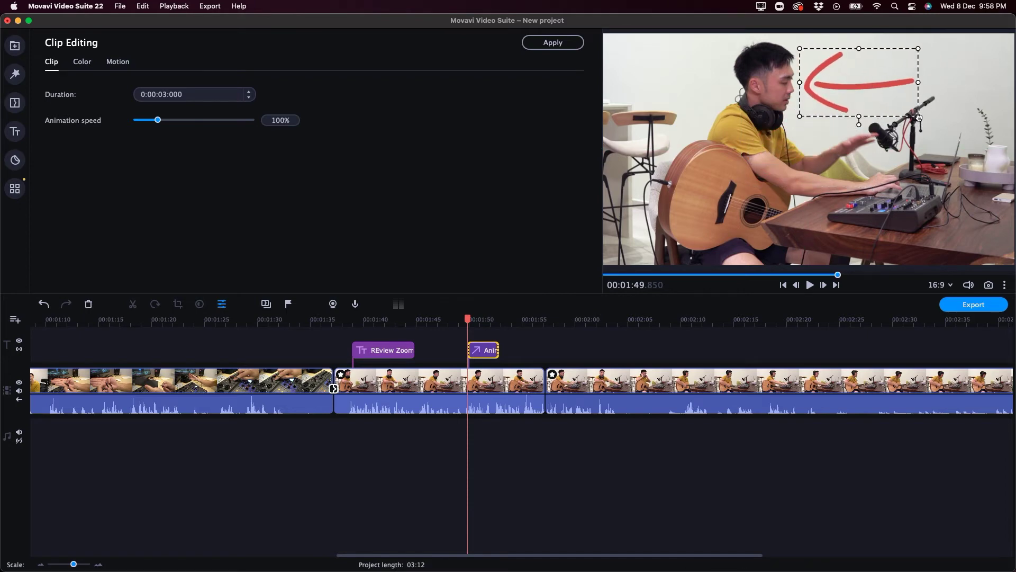
pyautogui.moveTo(918, 117); pyautogui.dragTo(914, 113)
pyautogui.moveTo(850, 81); pyautogui.dragTo(857, 80)
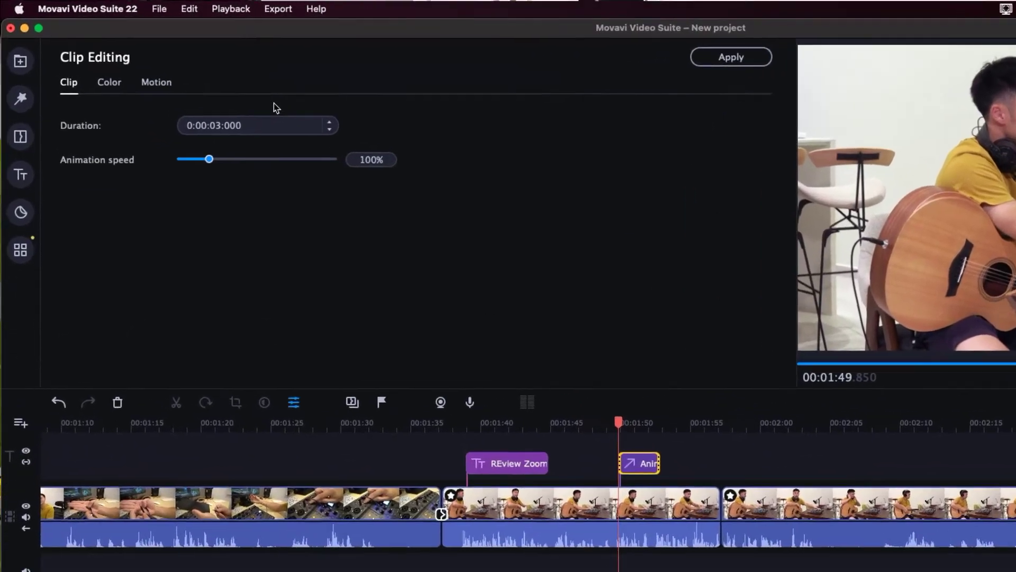
# Set the arrow sticker's fill colour to magenta (#ff009e).
pyautogui.click(128, 94)
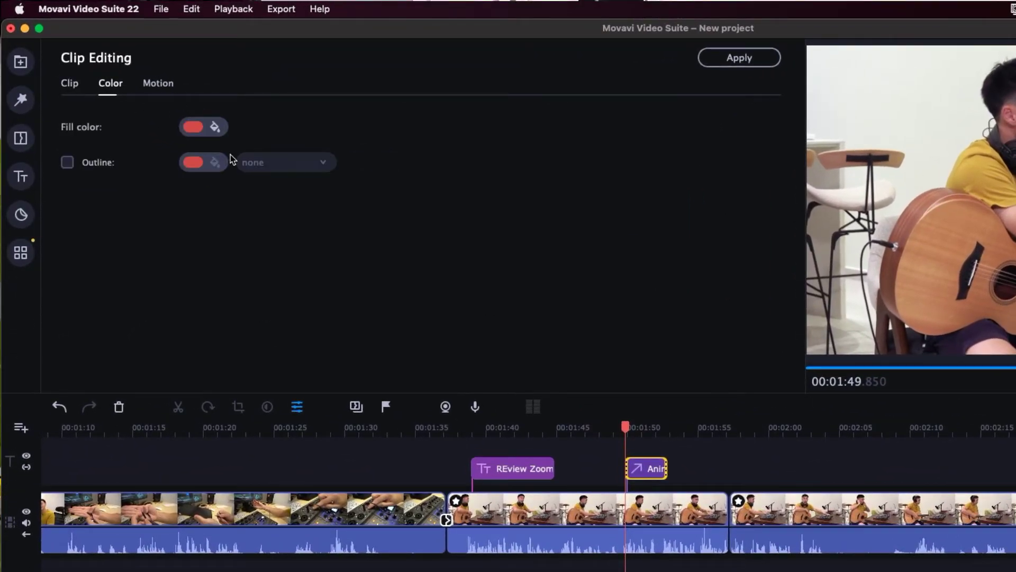
pyautogui.click(215, 127)
pyautogui.click(260, 161)
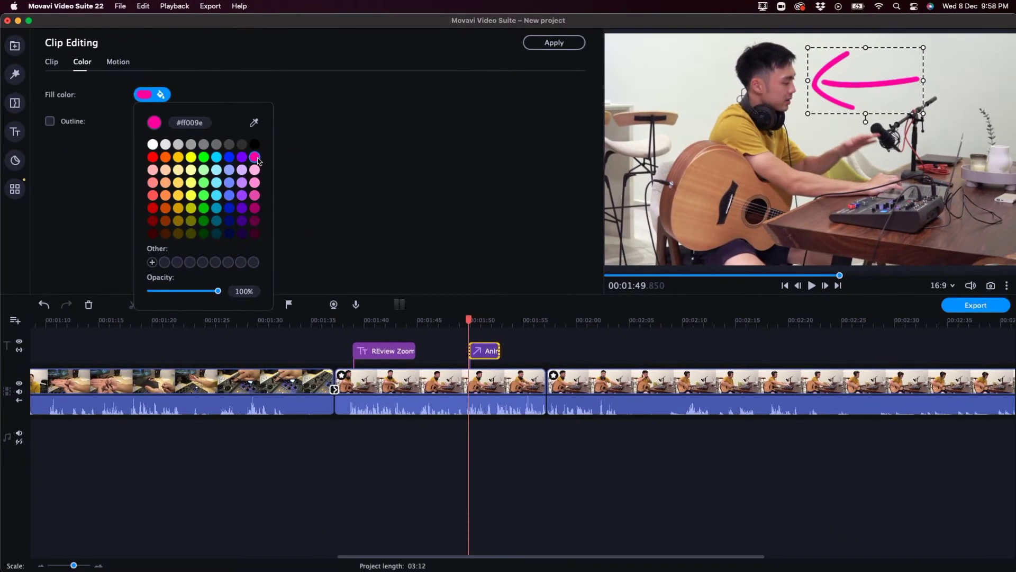
pyautogui.click(53, 64)
# Set the arrow's animation speed to 290% and play back to preview it.
pyautogui.click(52, 62)
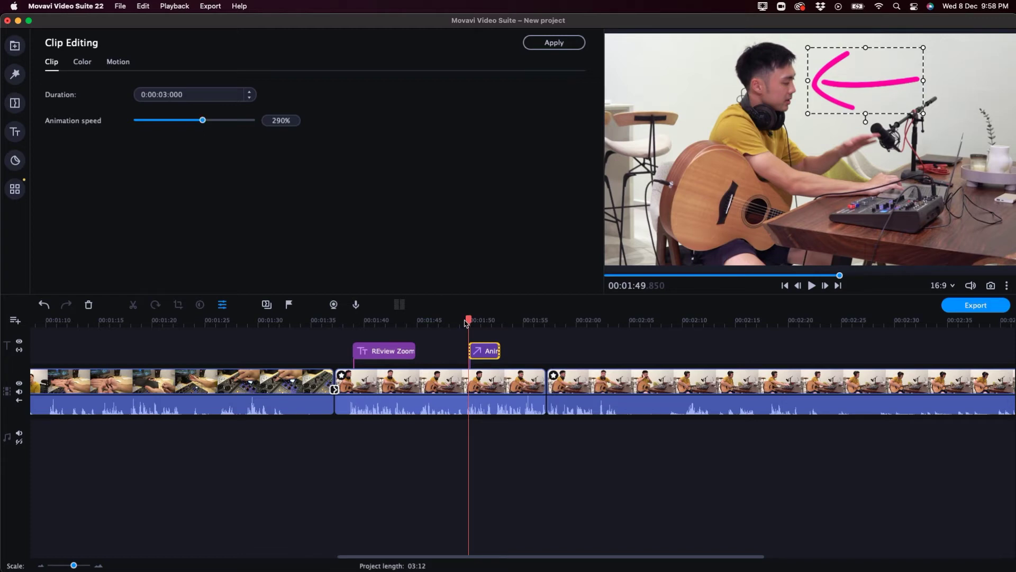
pyautogui.click(466, 324)
pyautogui.press('space')
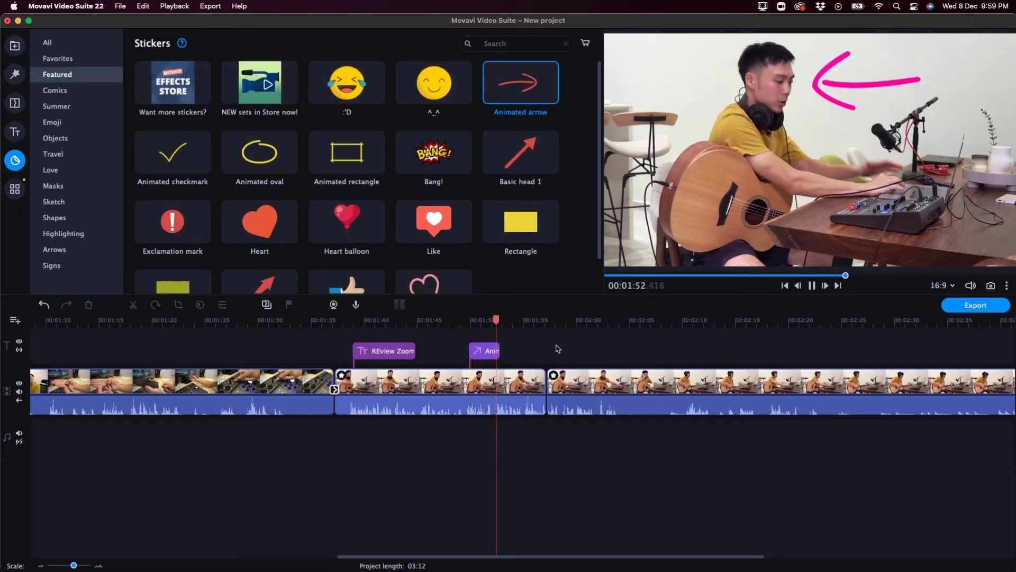
pyautogui.press('space')
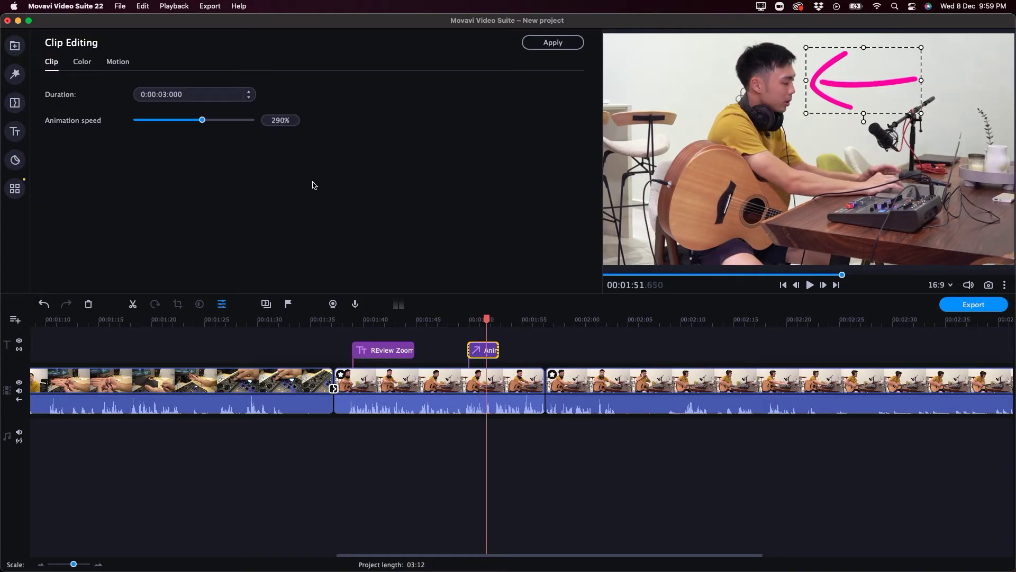
# Position the motion-tracking box over the man's head and run tracking.
pyautogui.click(116, 63)
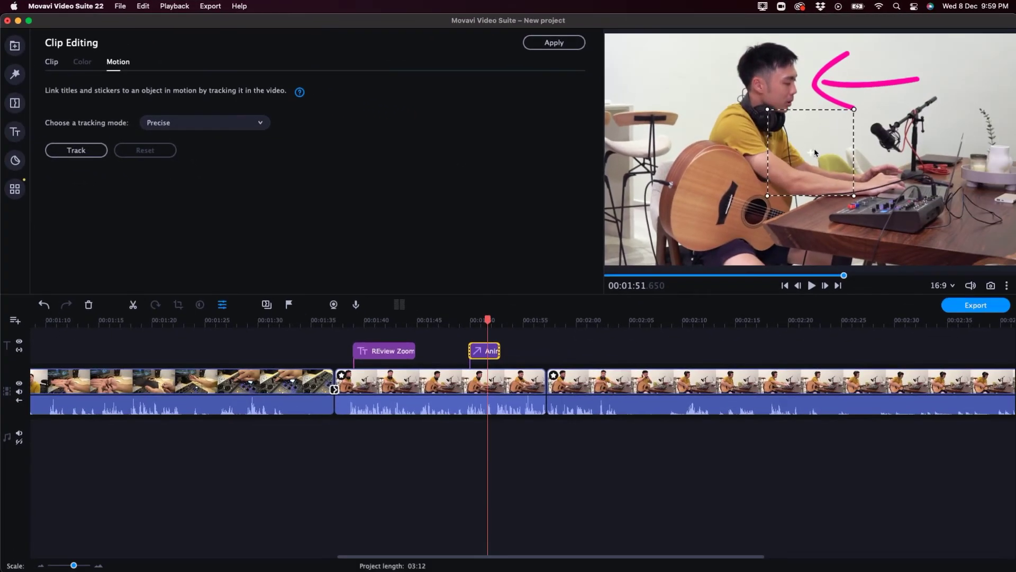
pyautogui.moveTo(814, 148); pyautogui.dragTo(773, 85)
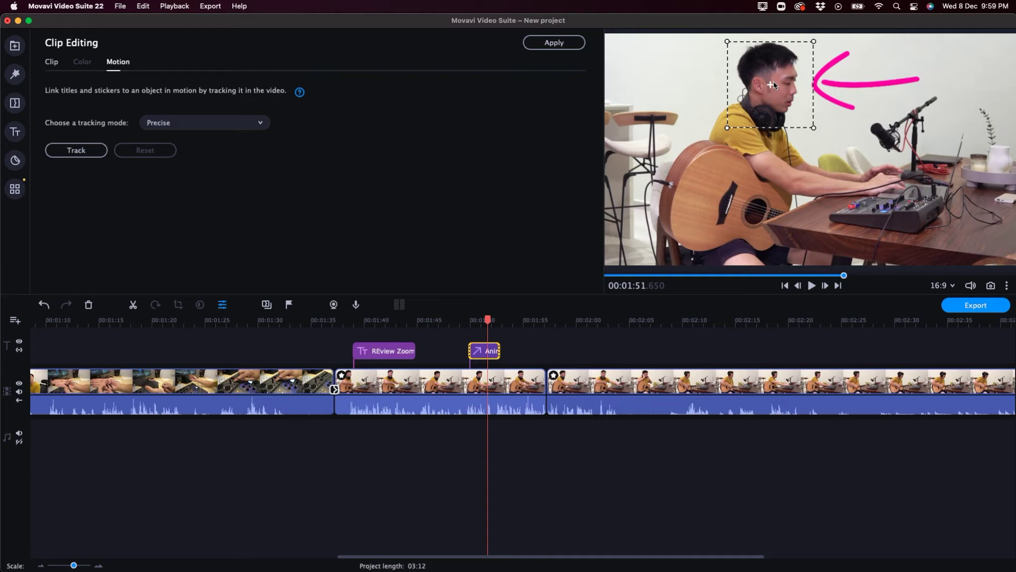
pyautogui.moveTo(774, 84); pyautogui.dragTo(770, 81)
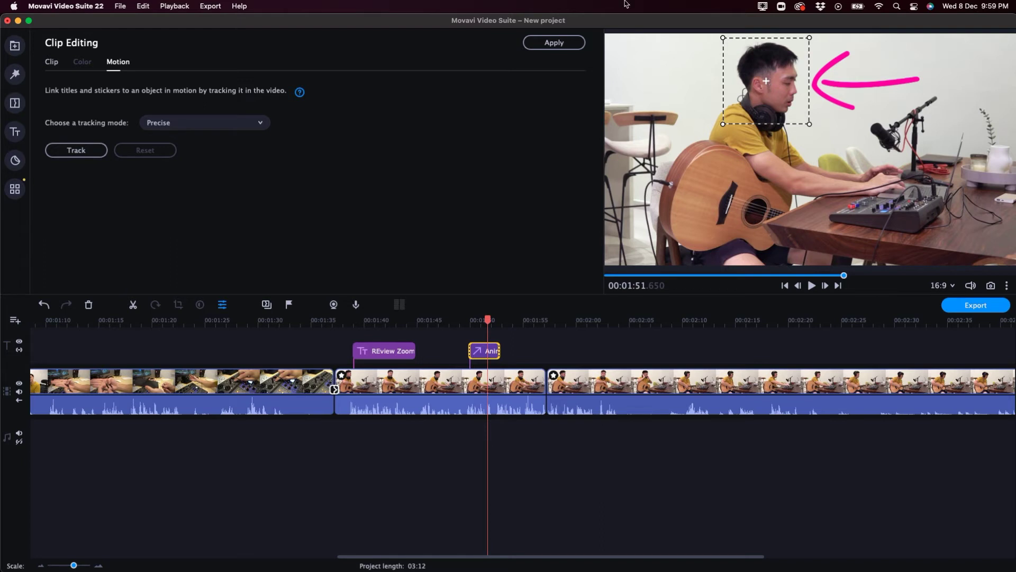
pyautogui.click(82, 150)
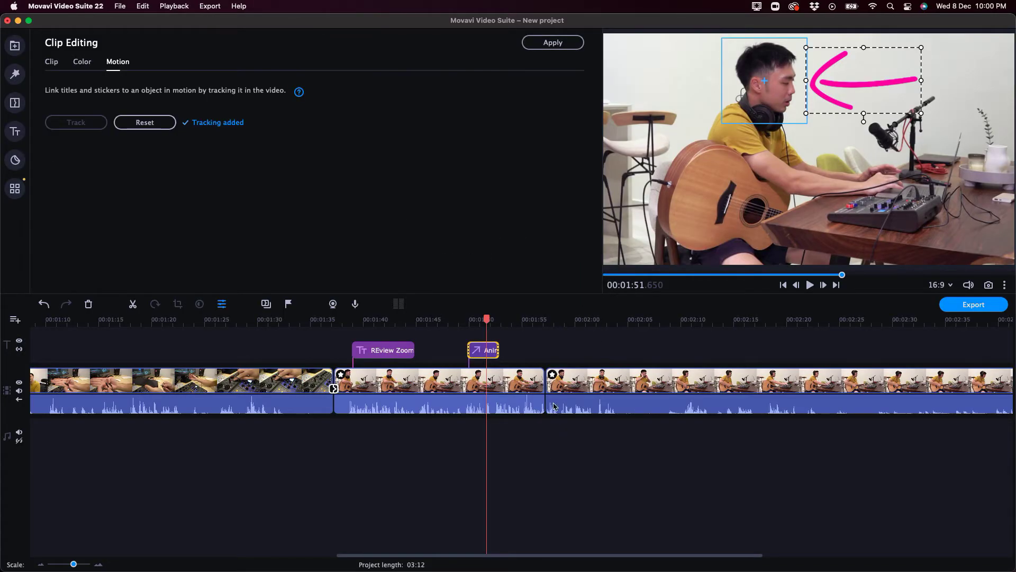
# Deselect the sticker and replay the arrow section to check the tracking.
pyautogui.click(541, 344)
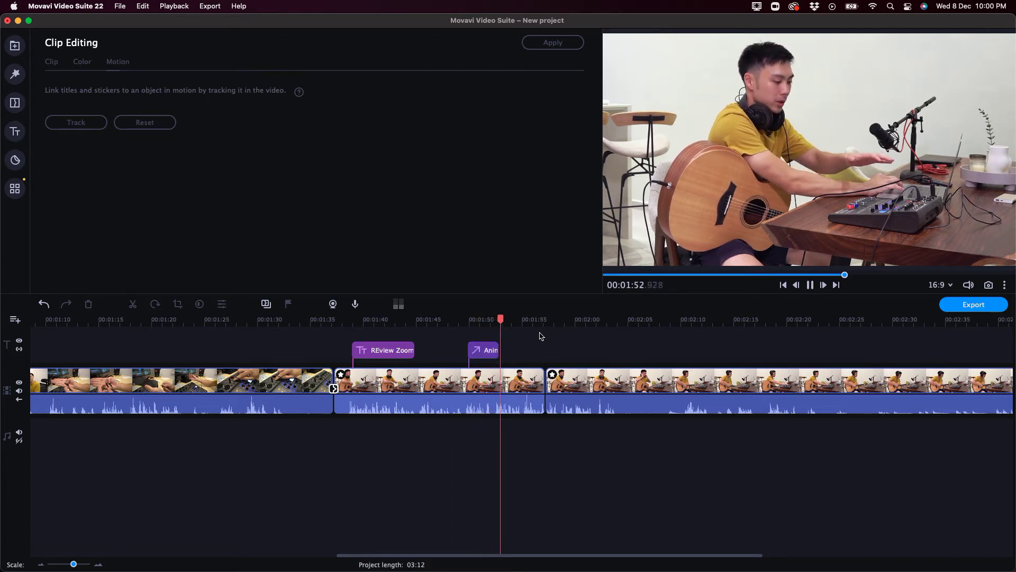
pyautogui.press('space')
pyautogui.click(489, 318)
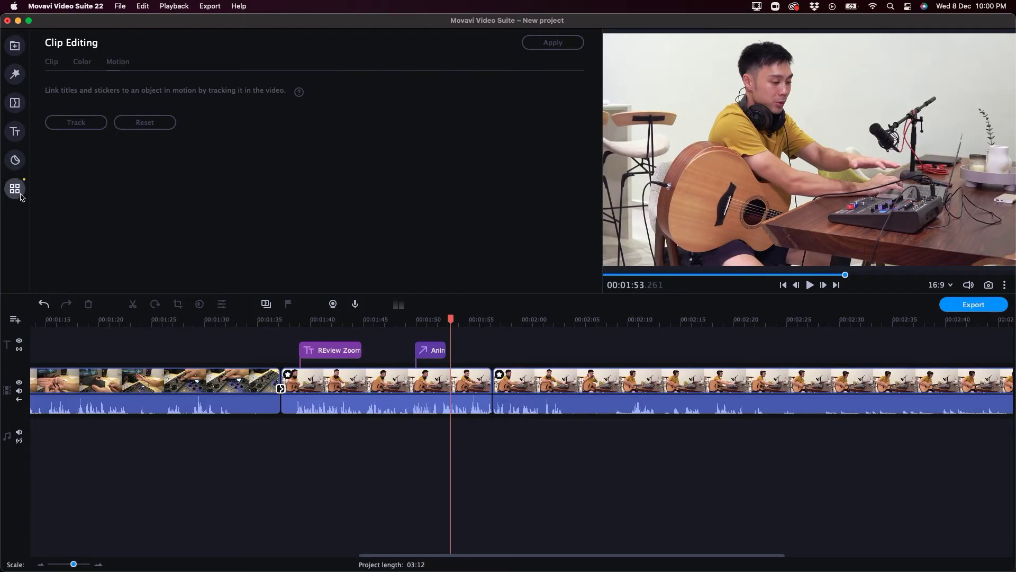
# Browse the Video editing tools and Animation presets with the guitar clip selected.
pyautogui.click(21, 195)
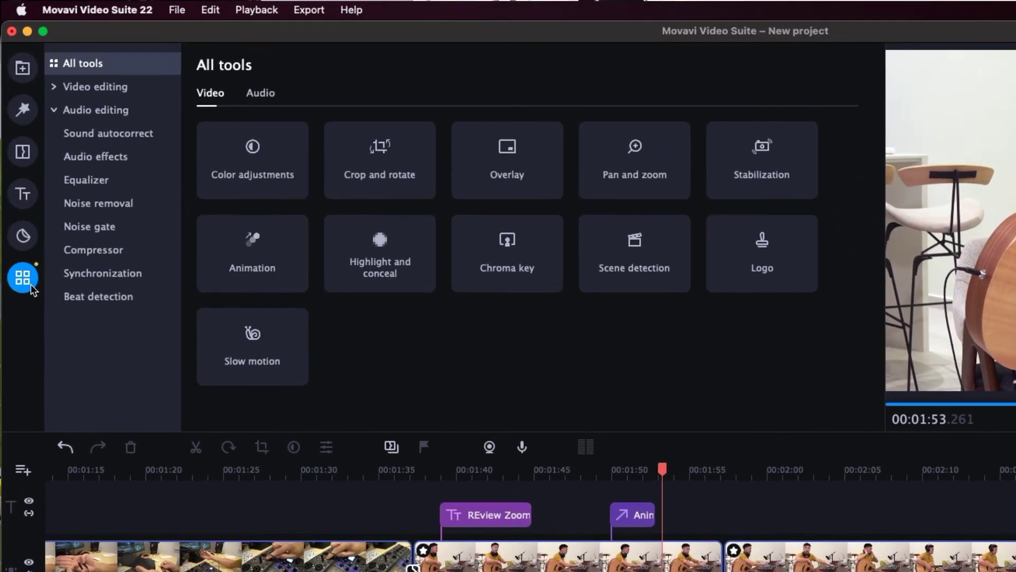
pyautogui.click(142, 91)
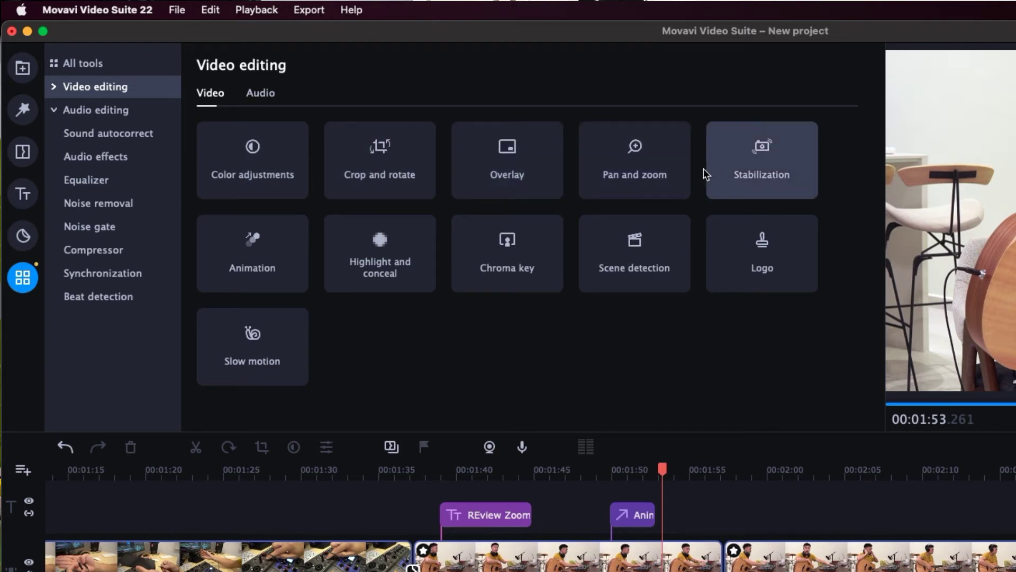
pyautogui.click(269, 274)
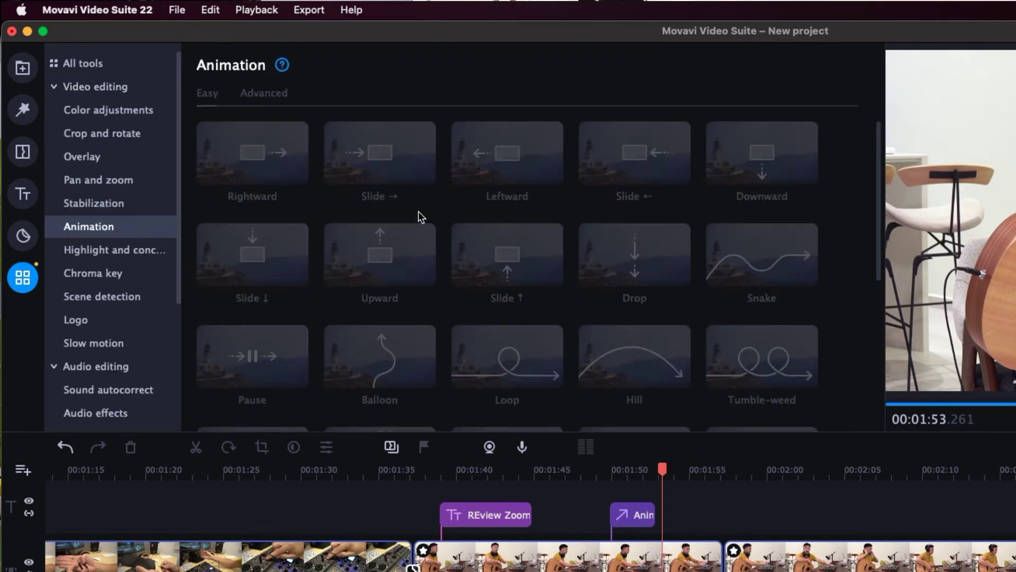
pyautogui.click(669, 555)
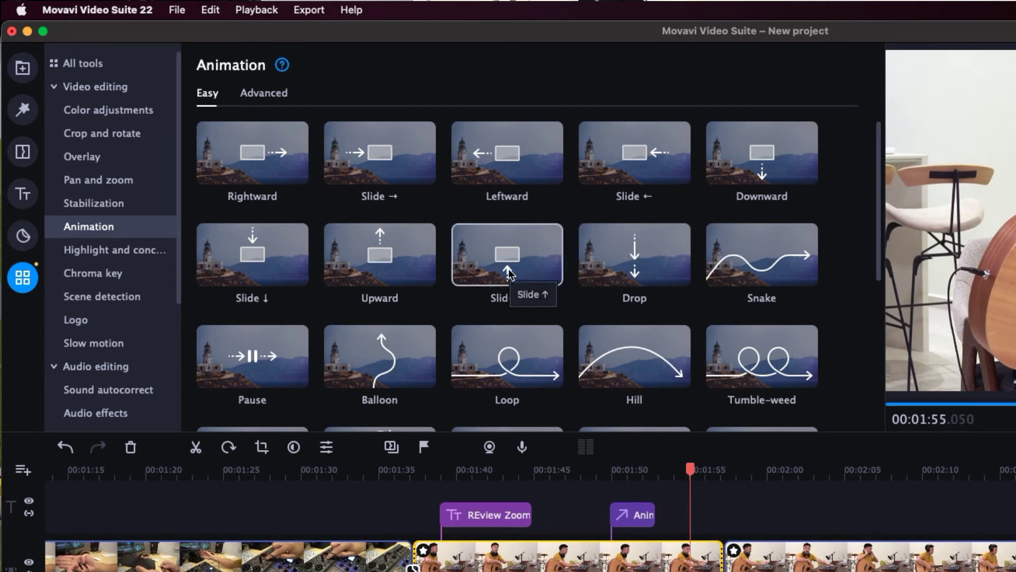
# Switch to the Audio editing tools and pick Sound autocorrect.
pyautogui.scroll(-5, 508, 268)
pyautogui.scroll(5, 508, 268)
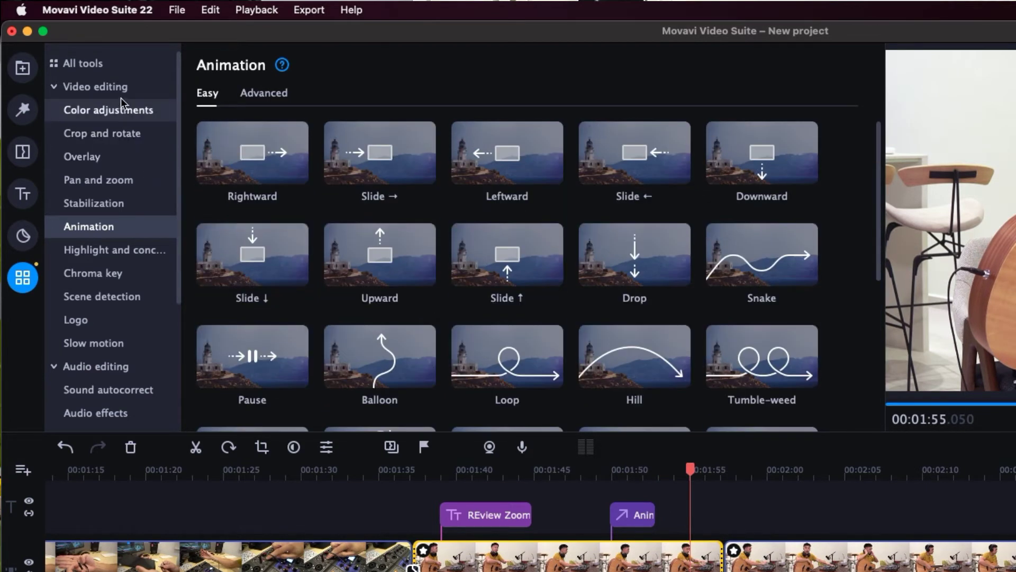
pyautogui.click(119, 90)
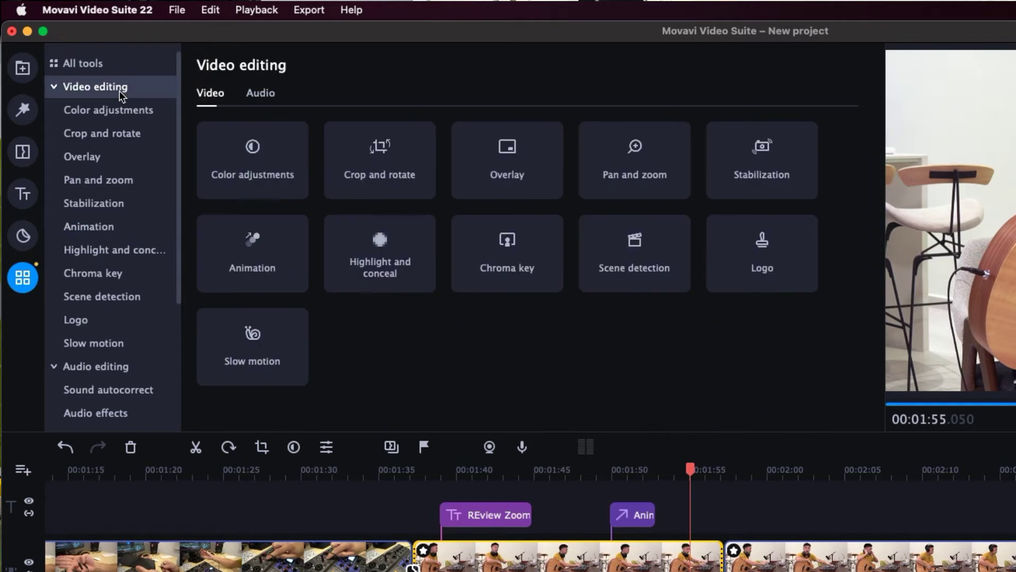
pyautogui.click(96, 365)
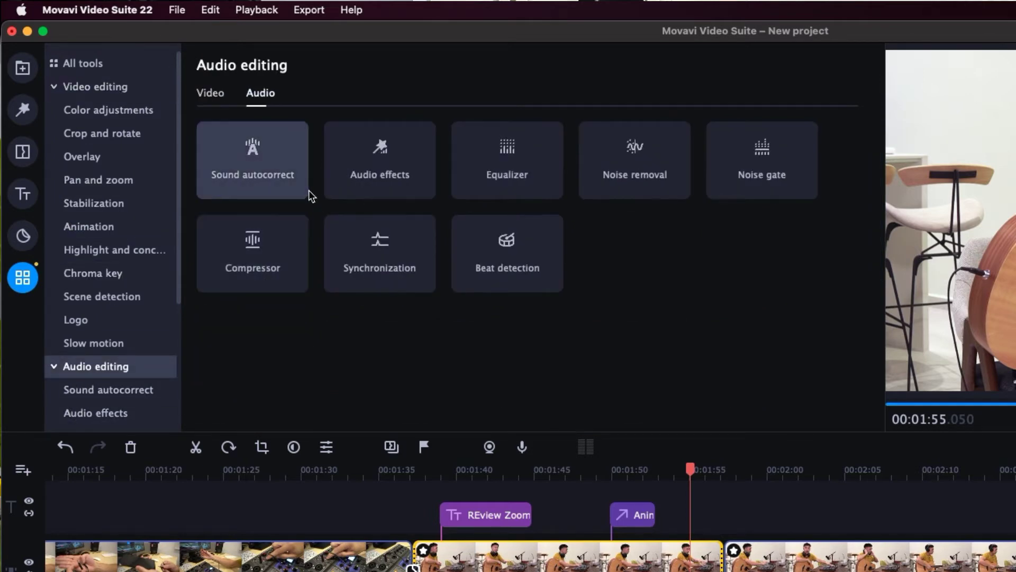
pyautogui.click(210, 93)
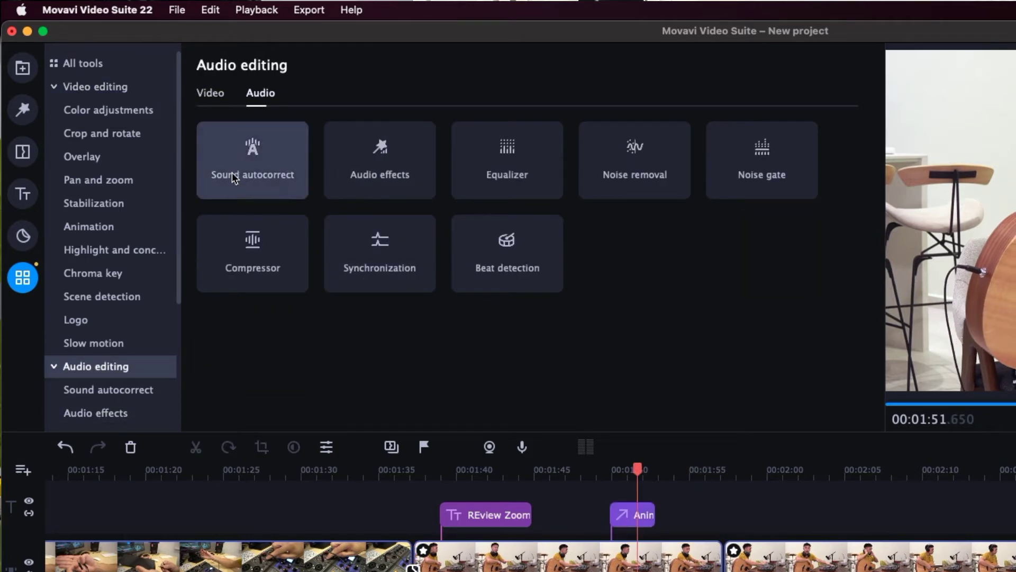
# Apply the Noisy place sound autocorrect preset to the guitar clip's audio.
pyautogui.click(234, 178)
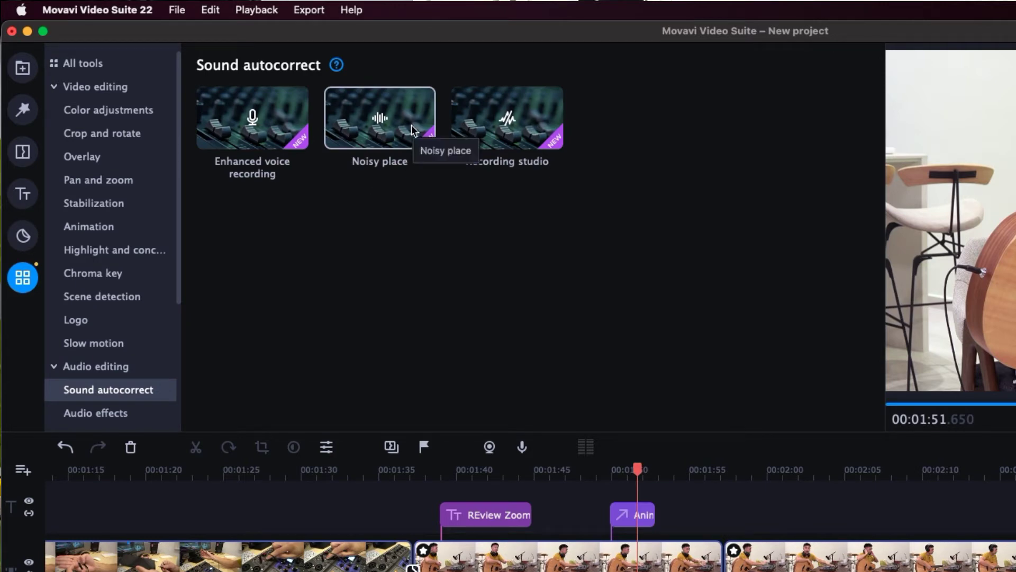
pyautogui.click(379, 132)
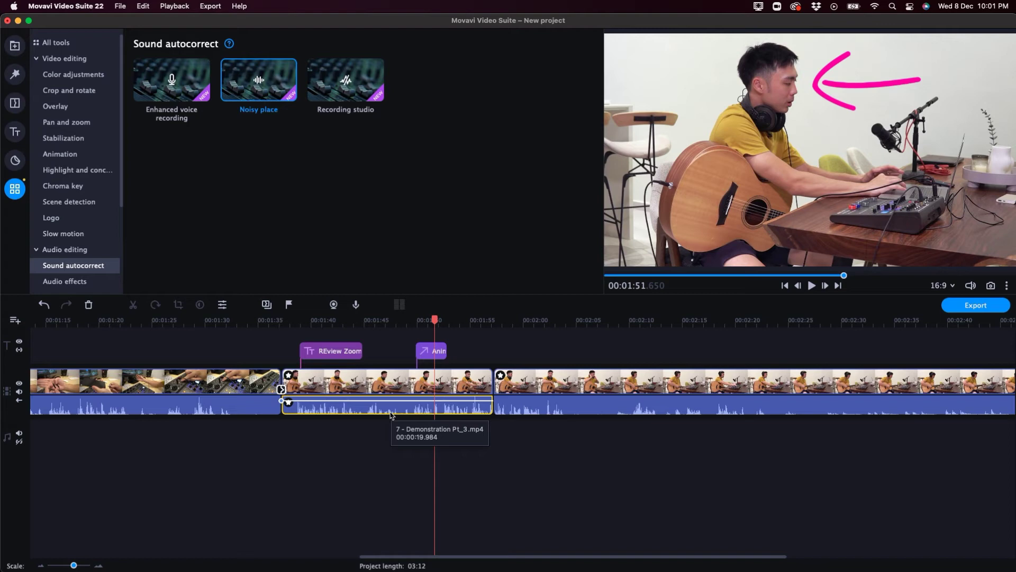
pyautogui.doubleClick(391, 415)
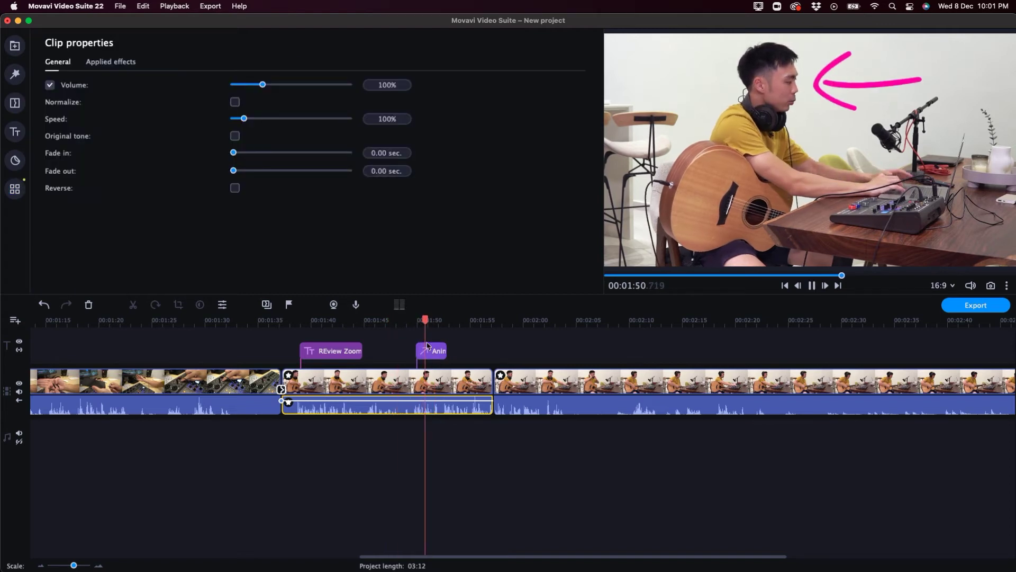
pyautogui.press('space')
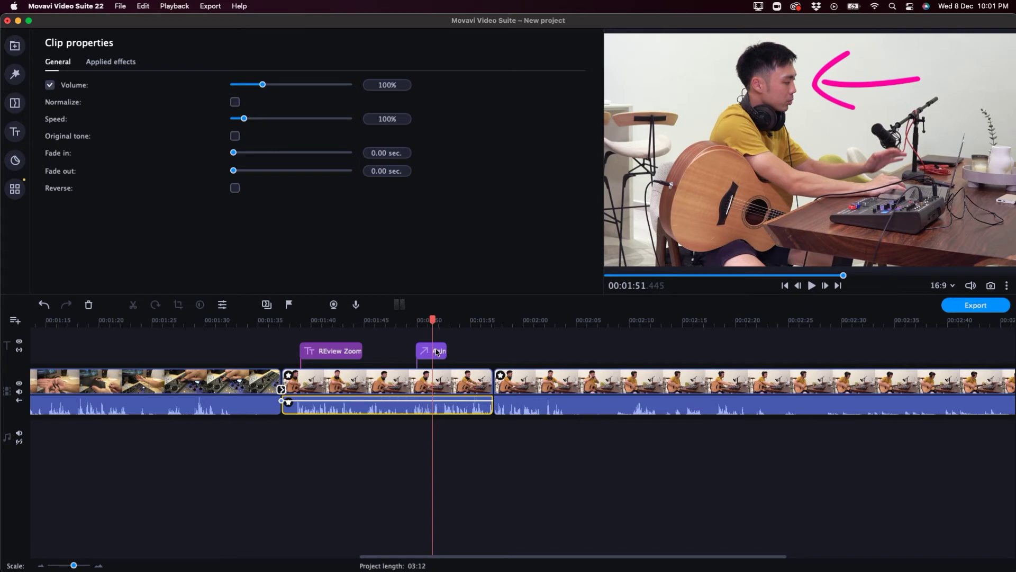
# In the clip's applied Noisy place effect, untick Noise gate.
pyautogui.click(118, 62)
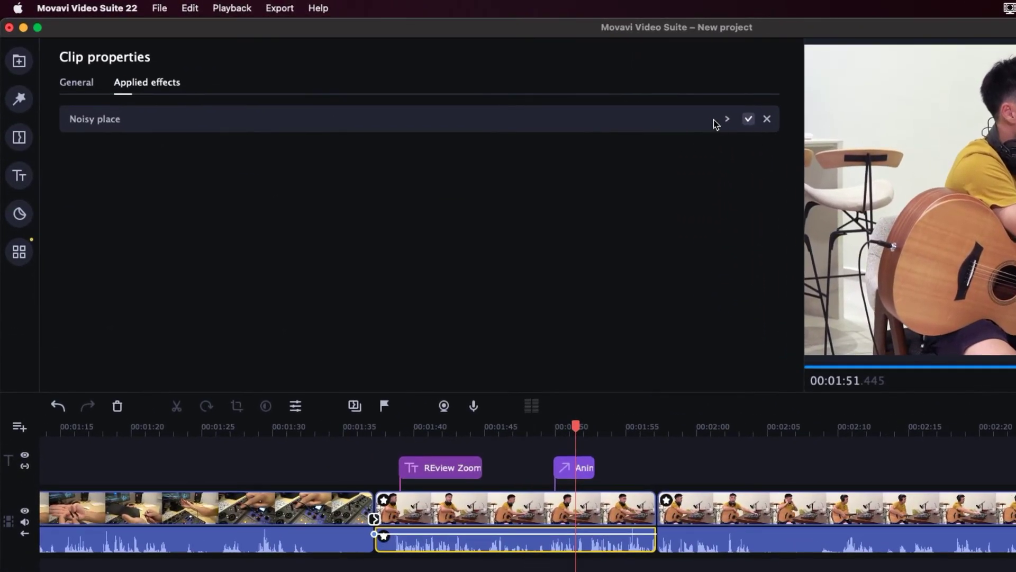
pyautogui.click(727, 120)
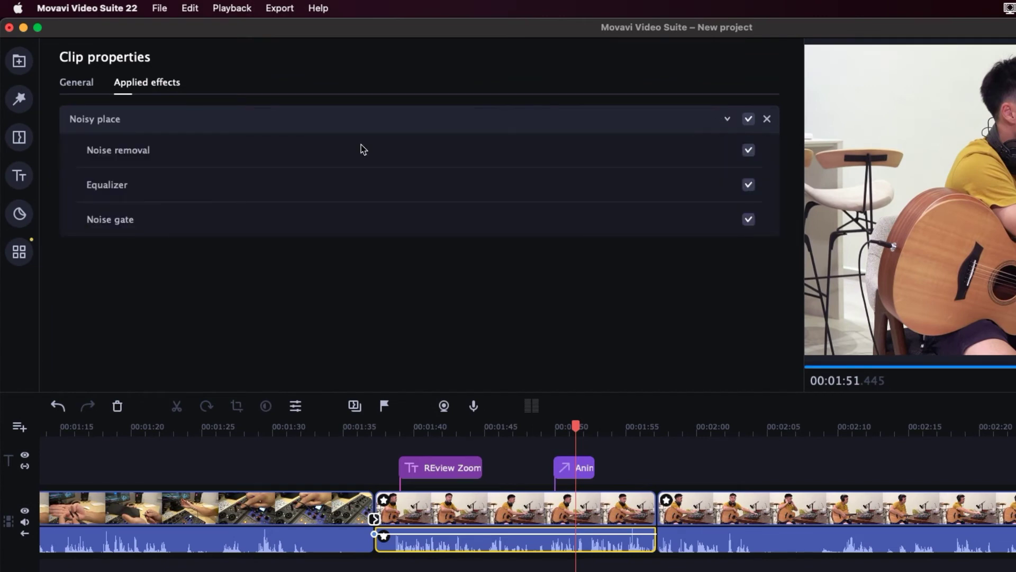
pyautogui.click(748, 222)
# Rewind to 00:01:49.800 and play back to hear the cleaned-up audio.
pyautogui.moveTo(579, 418); pyautogui.dragTo(552, 423)
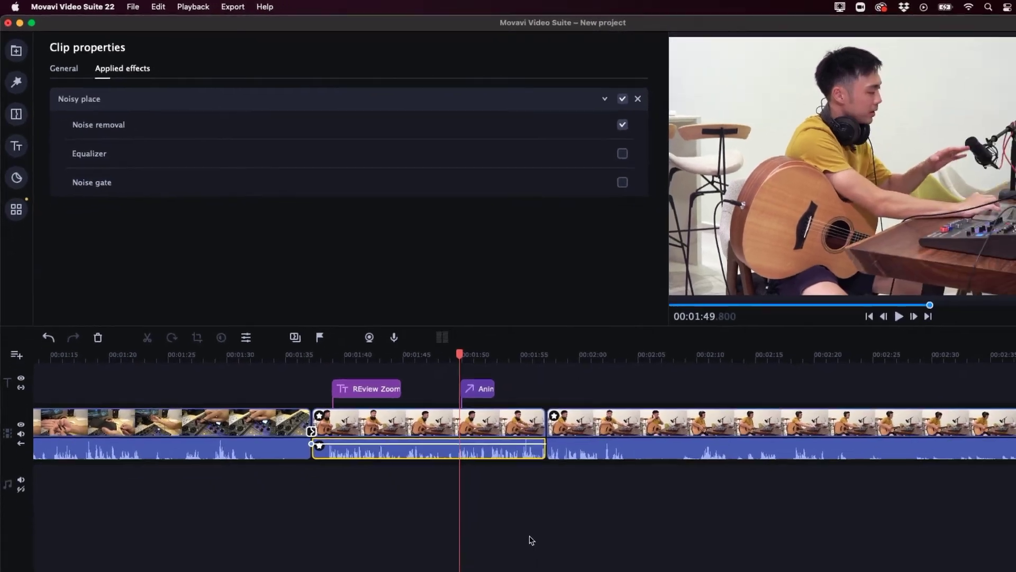
pyautogui.click(637, 571)
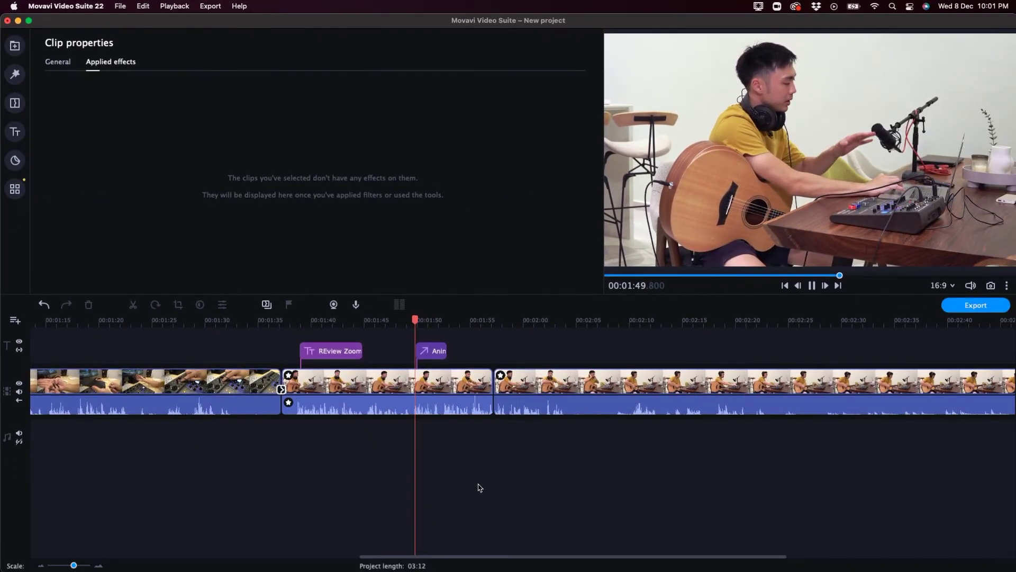
pyautogui.press('space')
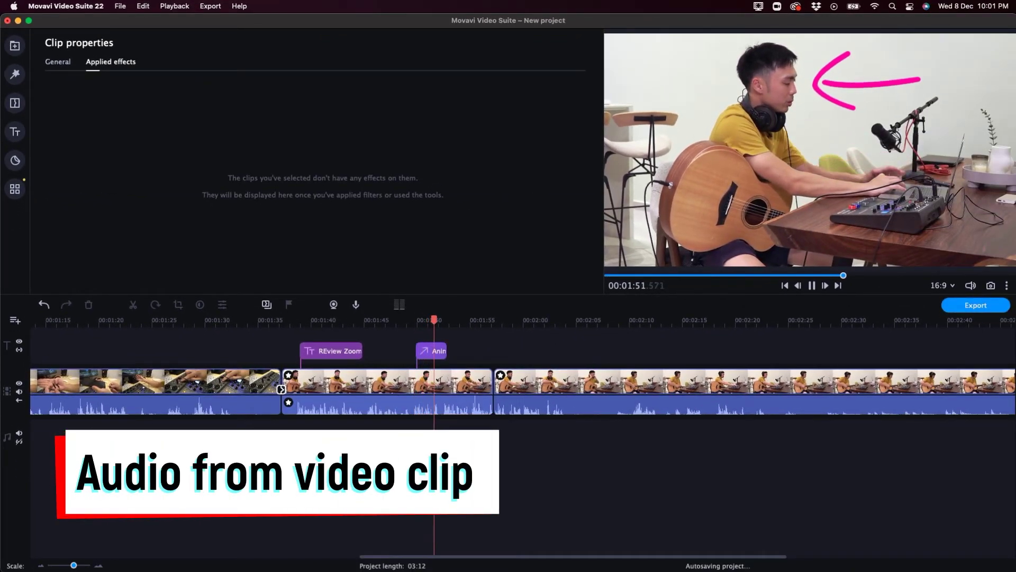
pyautogui.click(474, 407)
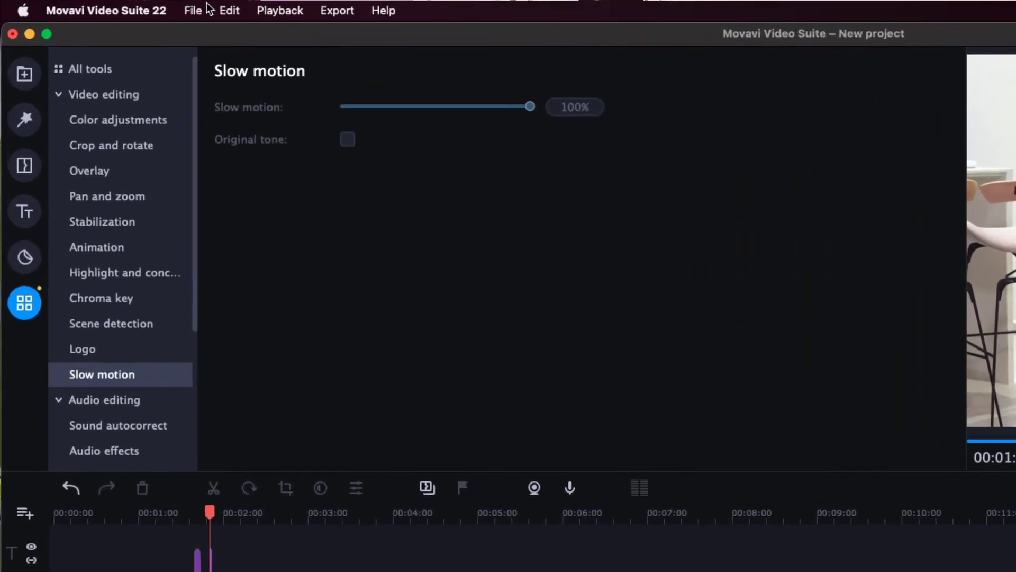
# Choose MP4 for saving the movie as a media file, then browse the audio, devices and sharing tabs.
pyautogui.click(120, 5)
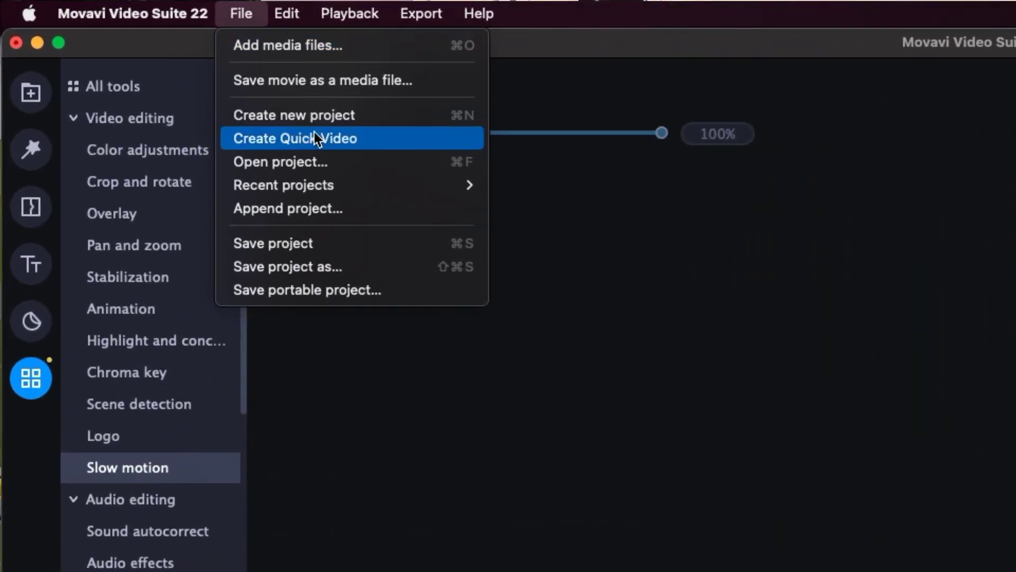
pyautogui.click(339, 84)
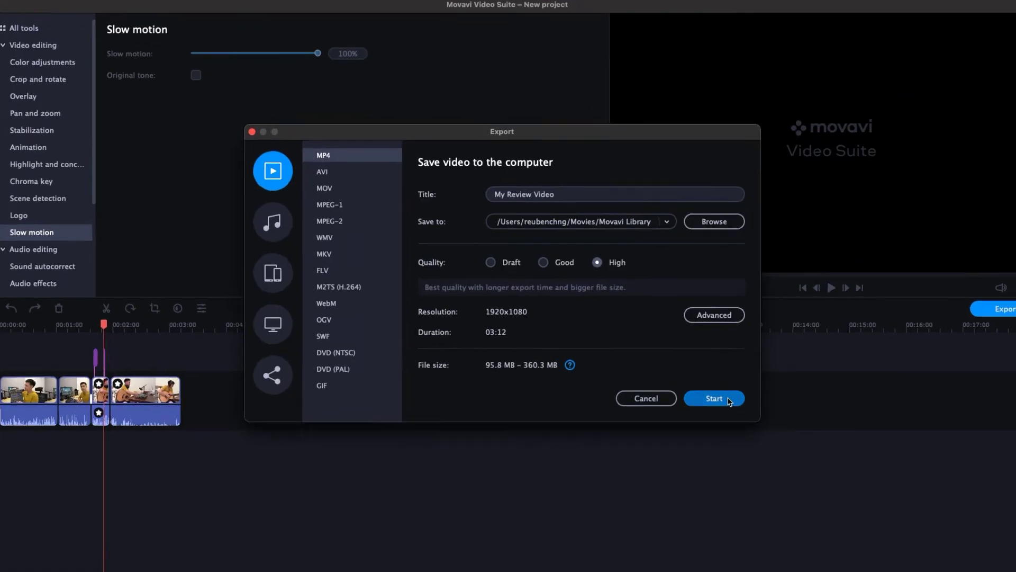
pyautogui.click(790, 441)
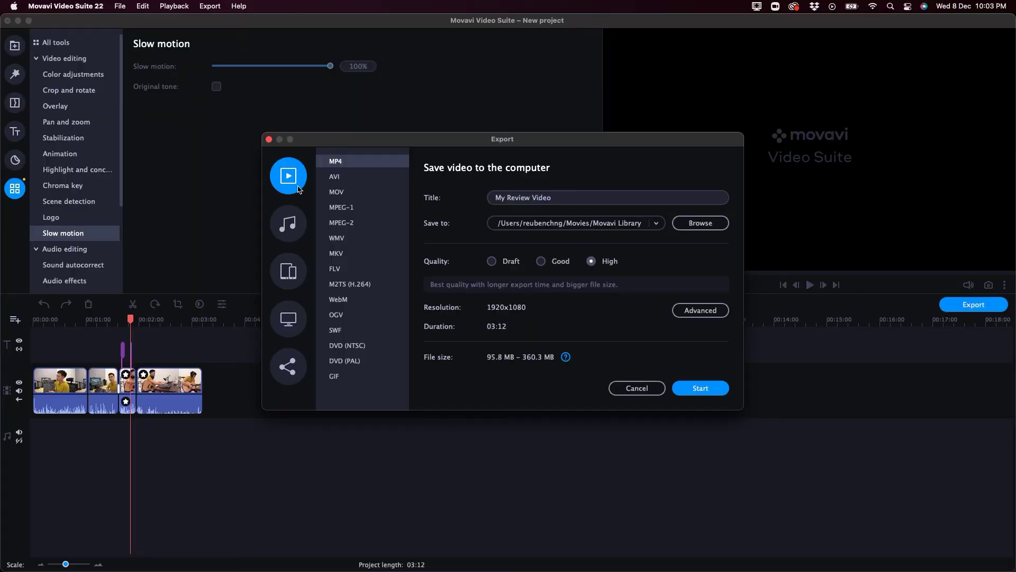
pyautogui.click(300, 231)
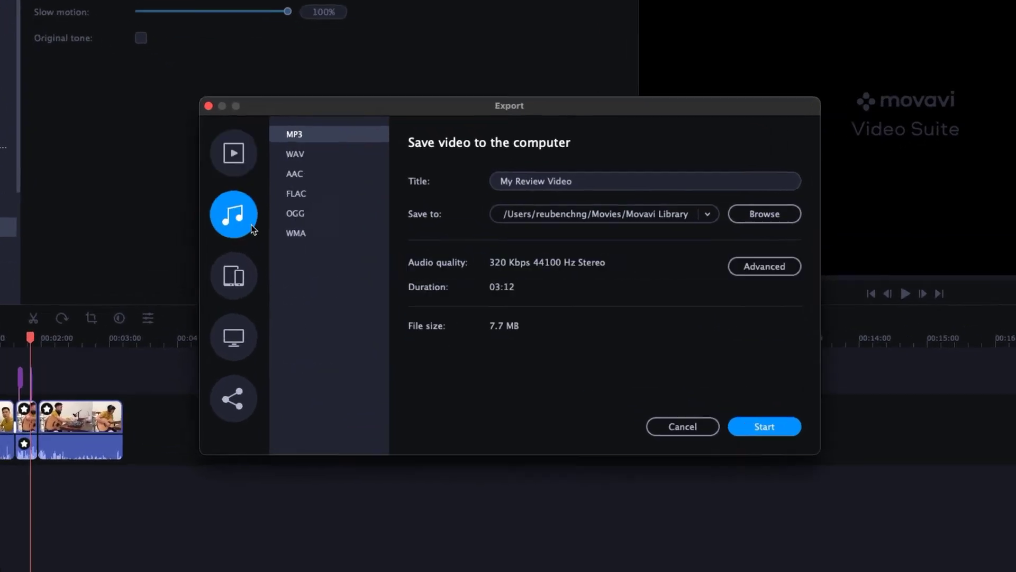
pyautogui.click(297, 267)
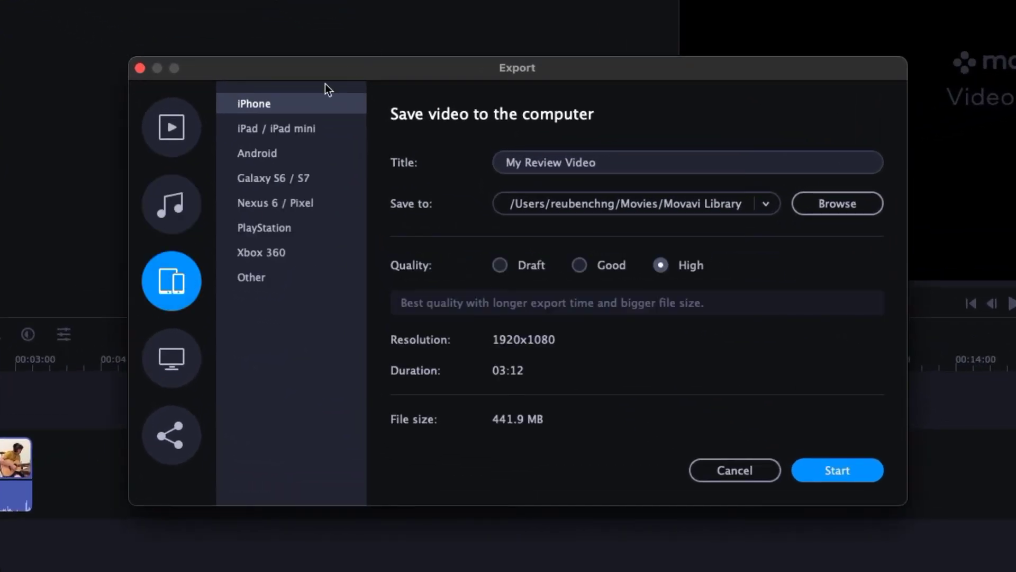
pyautogui.click(183, 431)
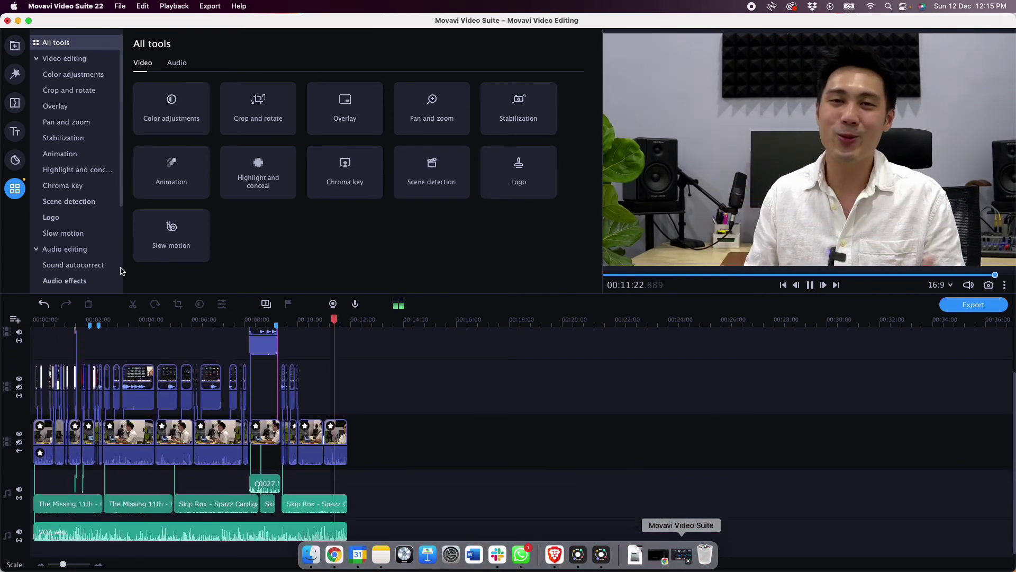
# Show the Featured filters library, with Paper planes, Pop art - 4 tiles and Vertical fill.
pyautogui.click(15, 74)
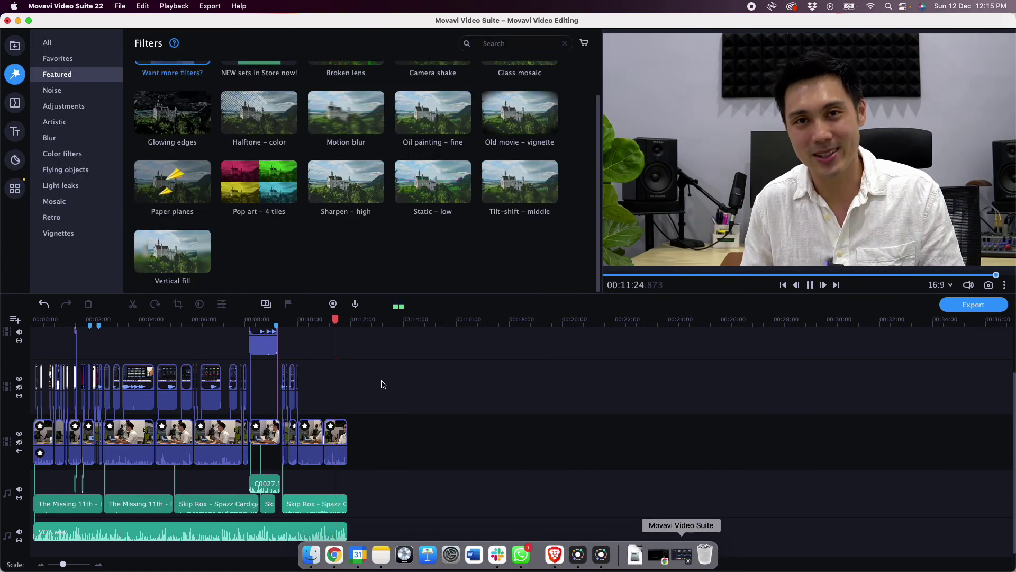